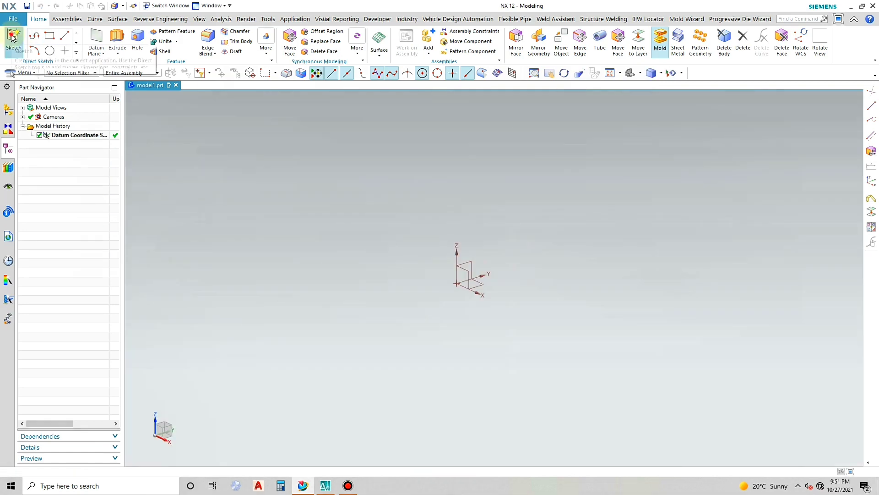
Step: Create a sketch on the XY plane of the datum coordinate system
click(14, 41)
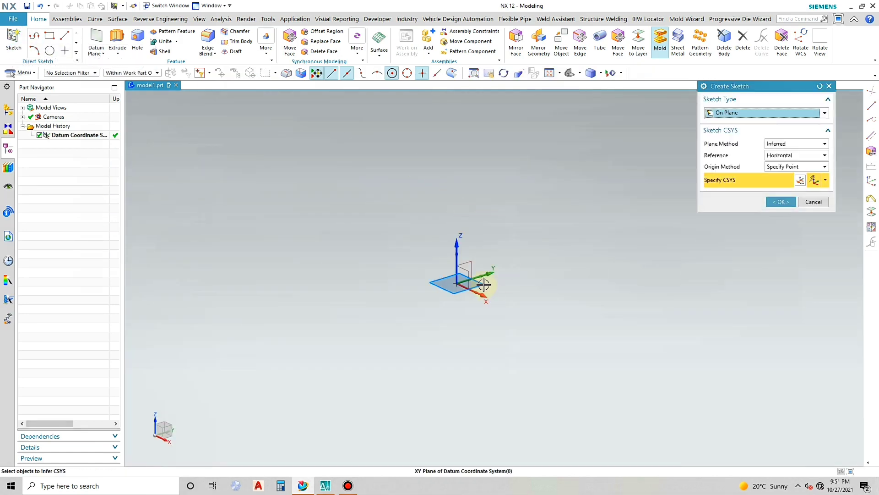
click(484, 284)
click(778, 202)
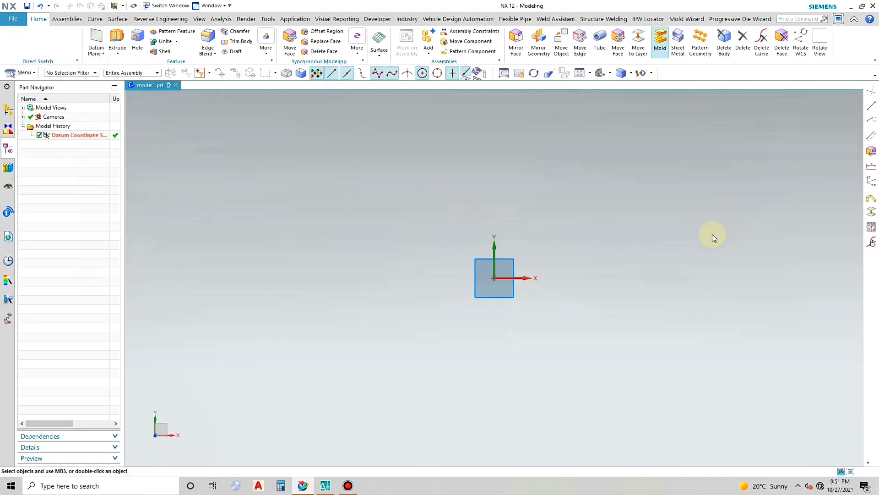
Step: Sketch a circle about 62 mm in diameter centred on the origin
click(116, 38)
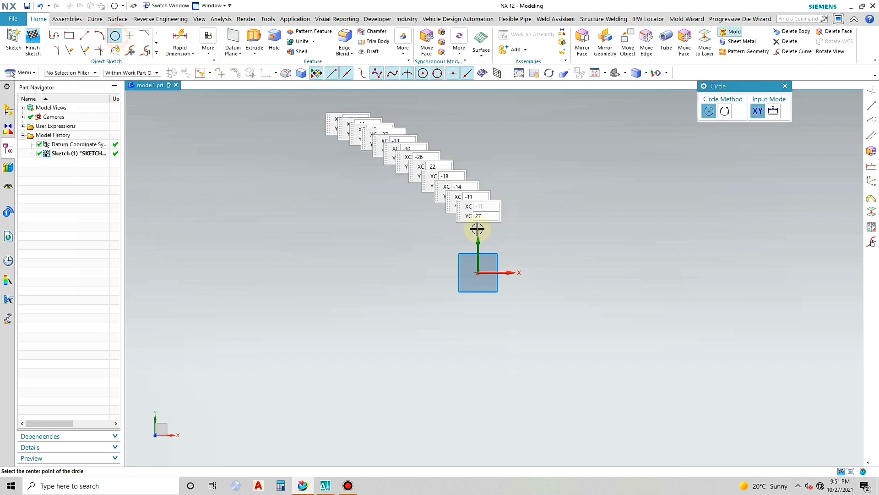
click(478, 273)
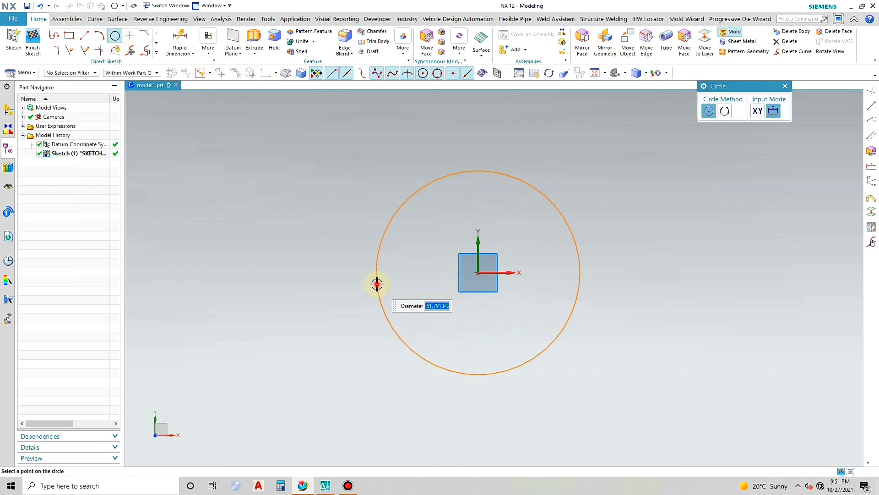
click(377, 285)
key(Escape)
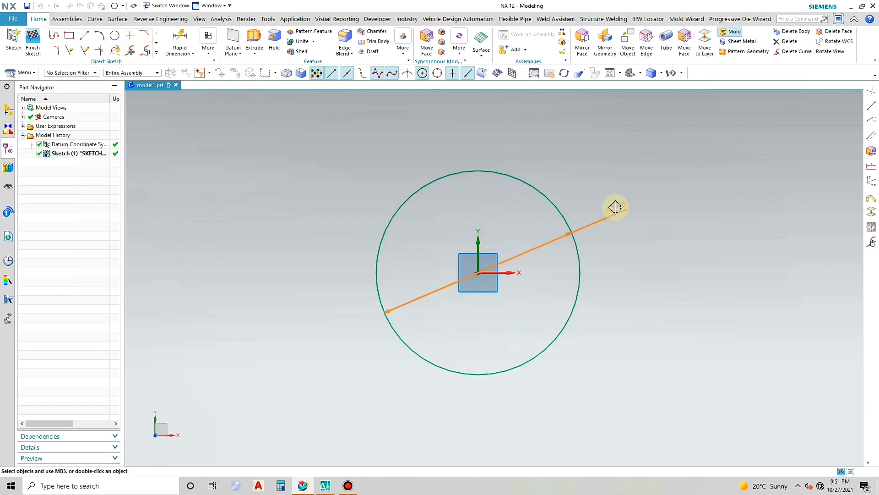
Step: Set the circle's diameter to 140 mm
double_click(615, 208)
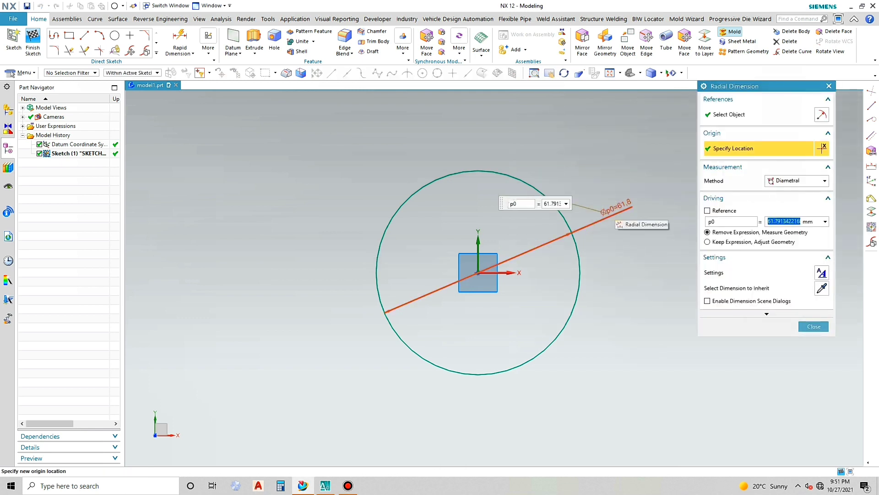
key(Return)
scroll(343, 255, down, 3)
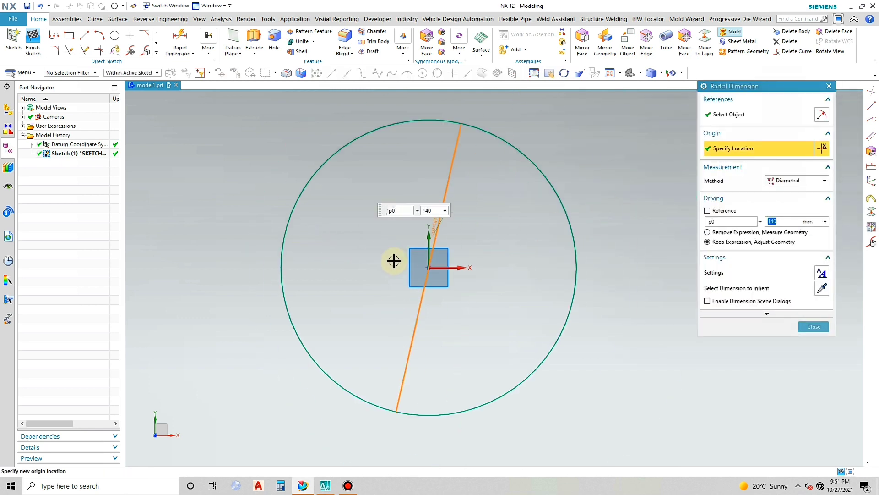
key(Escape)
Step: Hide the circle's diameter dimension and convert the circle to reference geometry
click(444, 208)
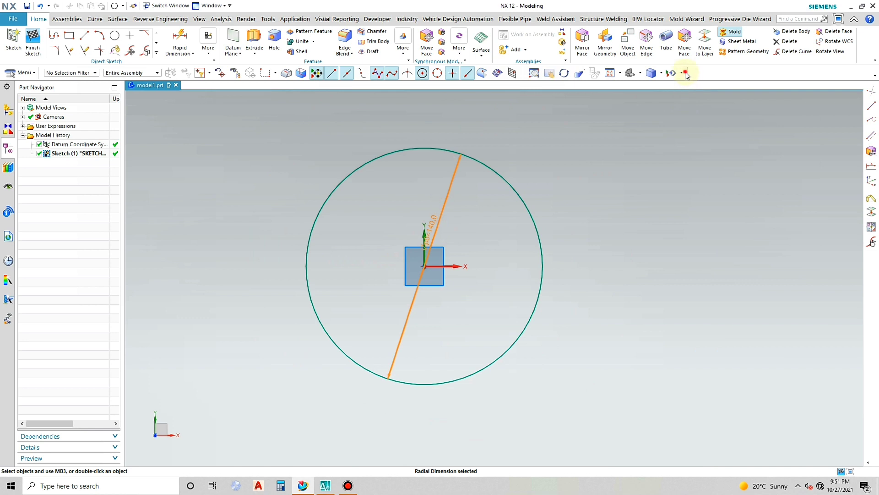
click(686, 75)
click(687, 118)
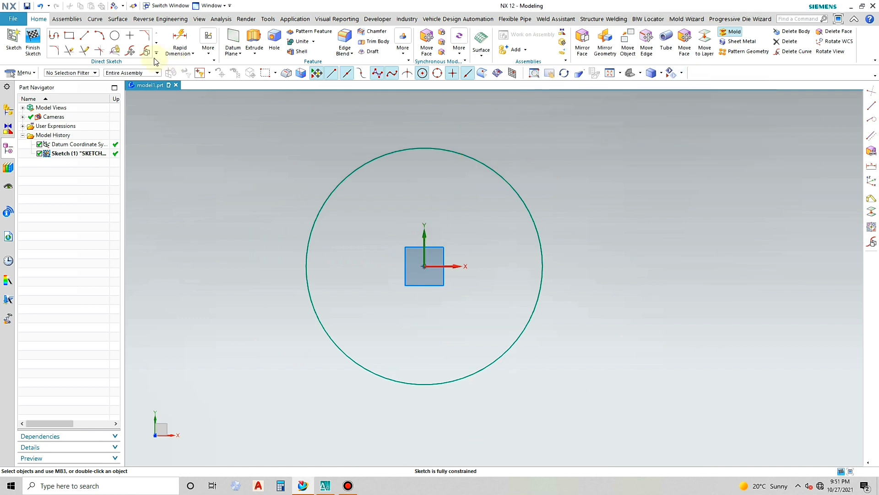
click(462, 151)
right_click(462, 152)
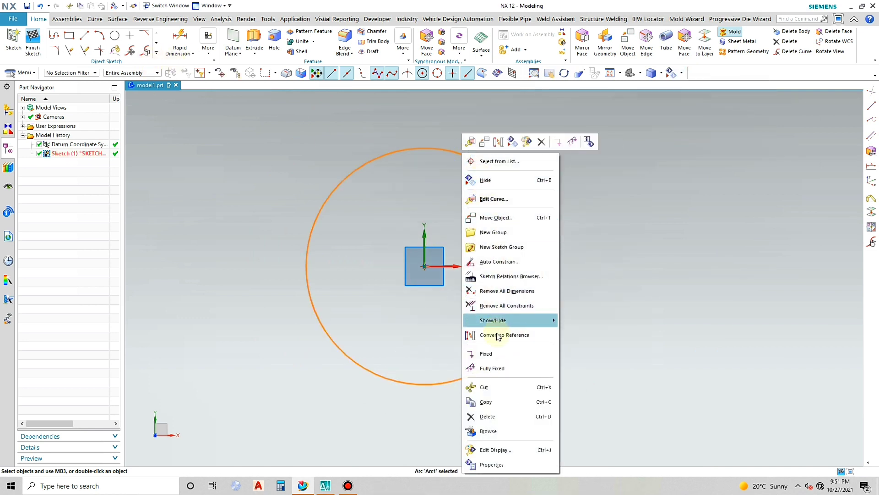
click(499, 336)
Step: Draw a vertical line about 101 mm long upward from the origin and convert it to reference
click(85, 35)
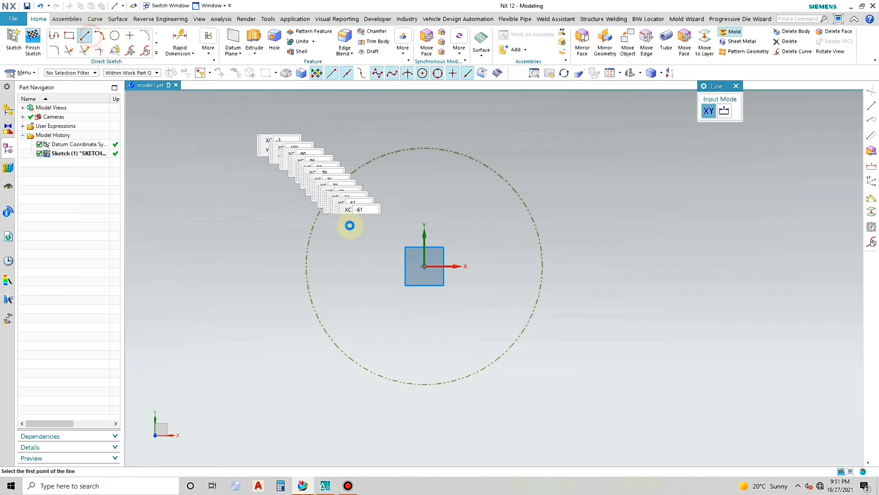
click(424, 266)
scroll(428, 175, down, 2)
click(428, 165)
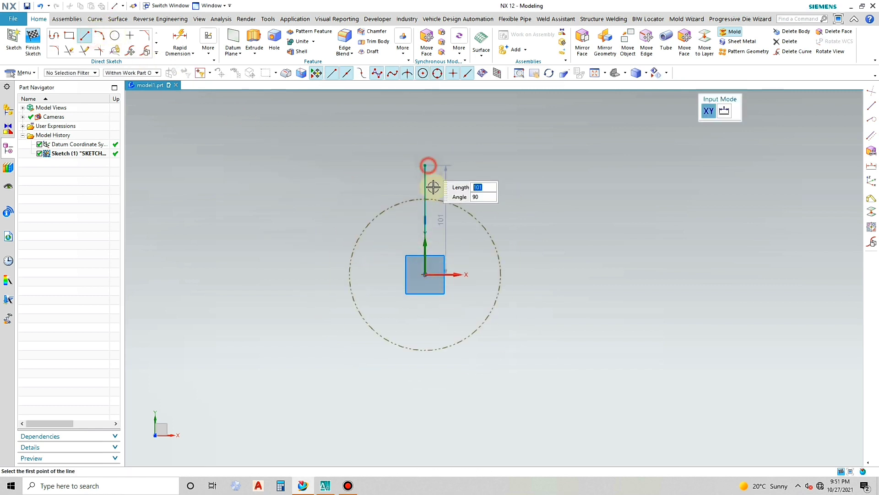
key(Escape)
right_click(423, 184)
click(455, 251)
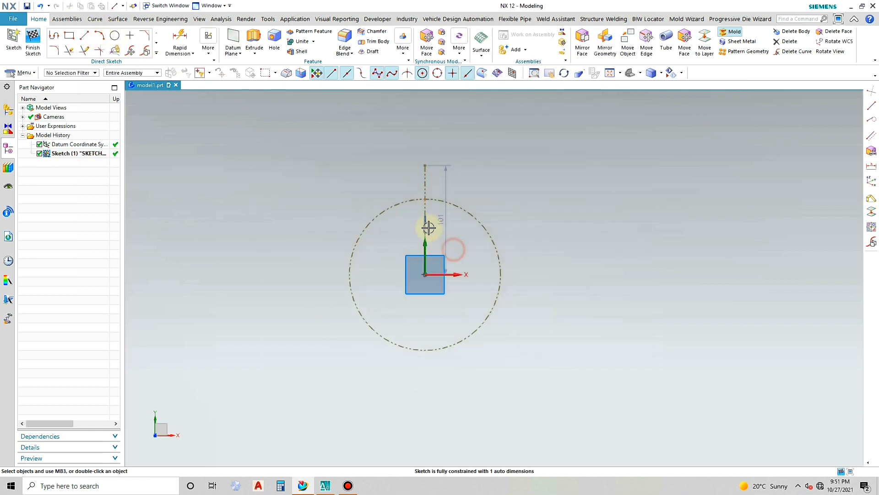
Step: Draw a line about 19 mm long from the circle's top quadrant down to the left, and connect its lower end to the origin with another line
scroll(422, 216, up, 1)
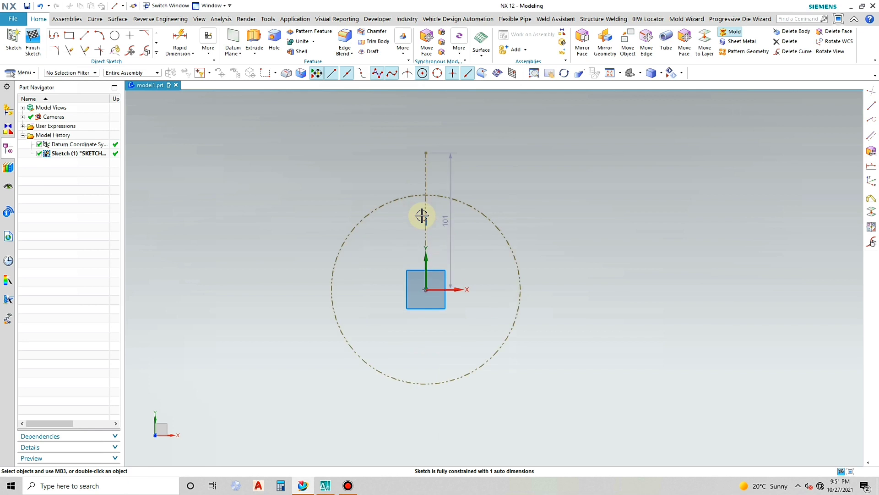
click(85, 36)
scroll(435, 243, up, 2)
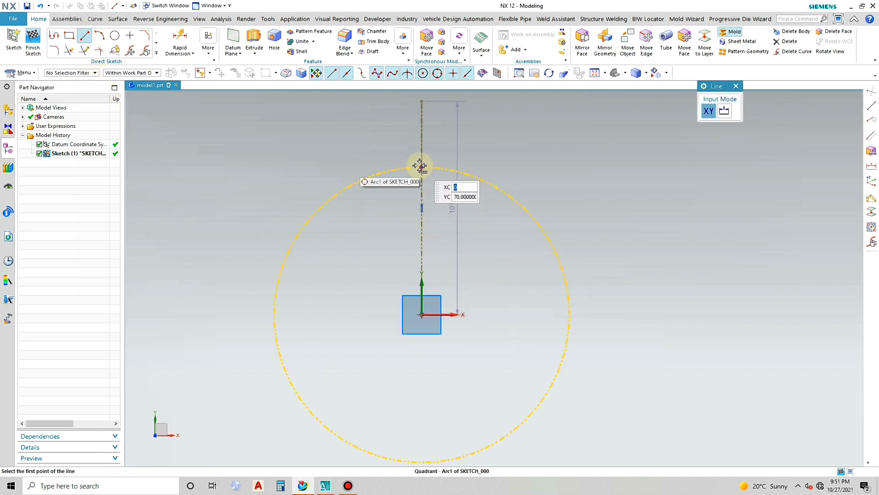
click(422, 166)
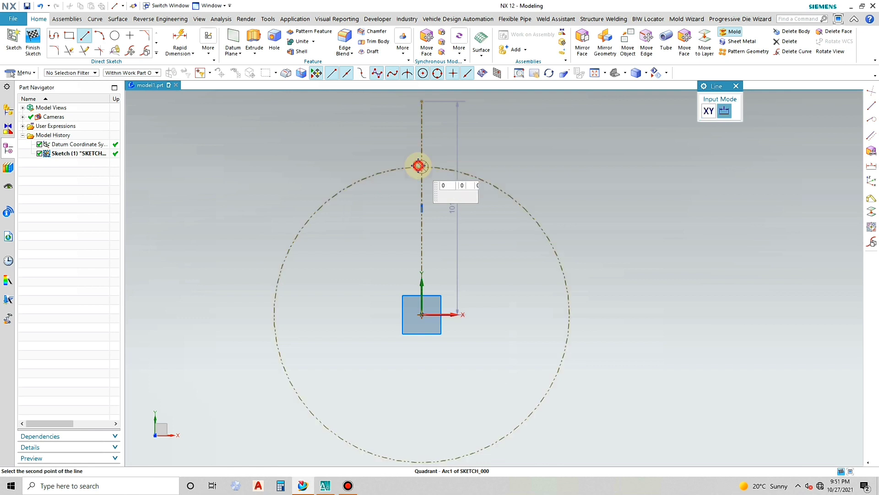
click(399, 200)
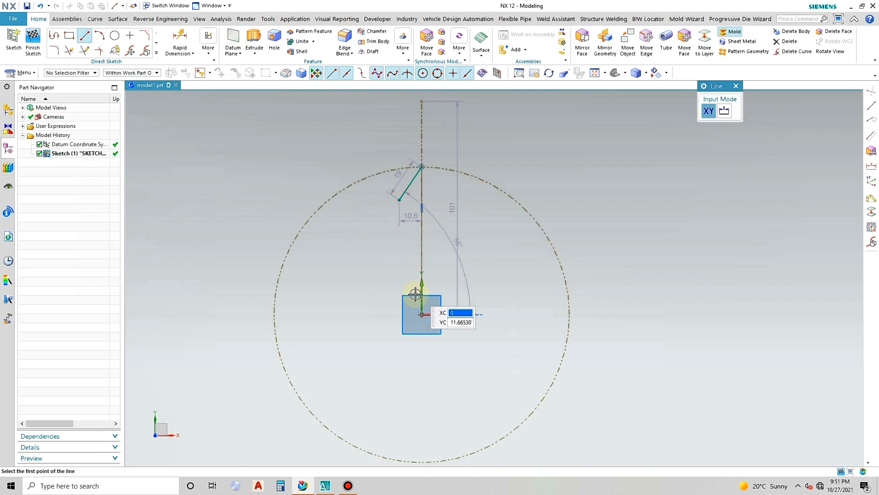
click(399, 199)
key(Escape)
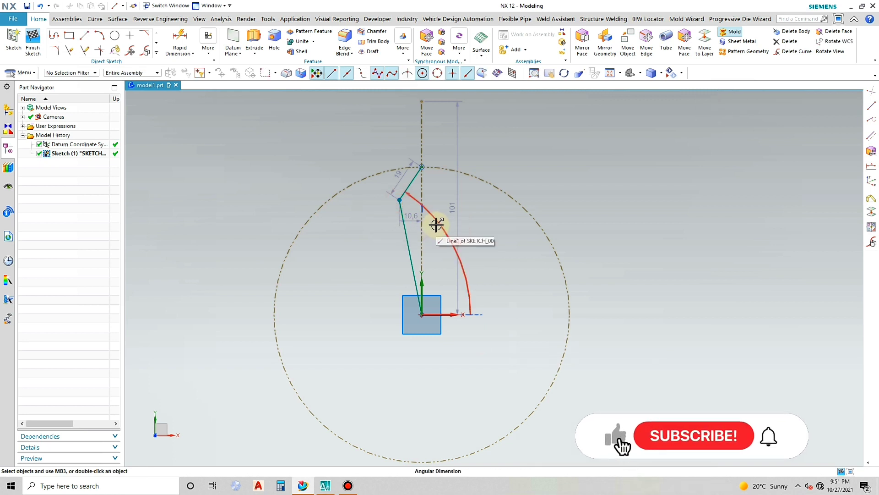
Step: Add a vertical dimension between the origin and the short line's upper endpoint on the circle
click(168, 57)
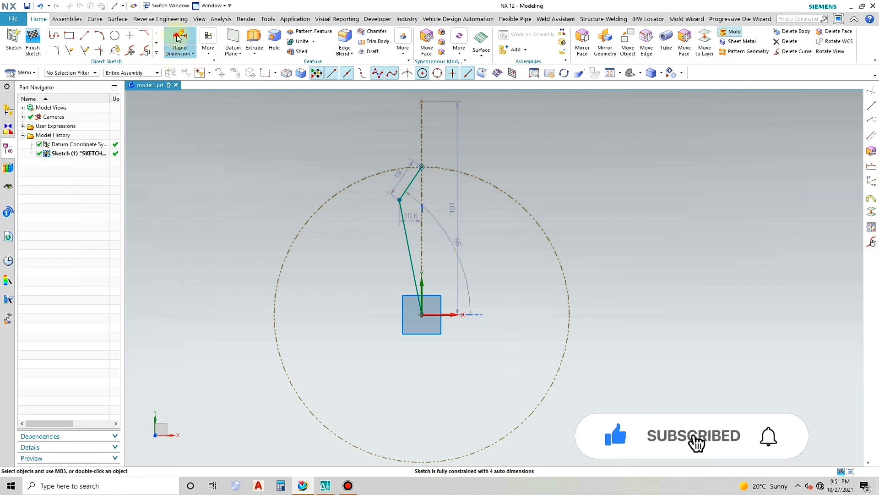
click(422, 165)
click(419, 316)
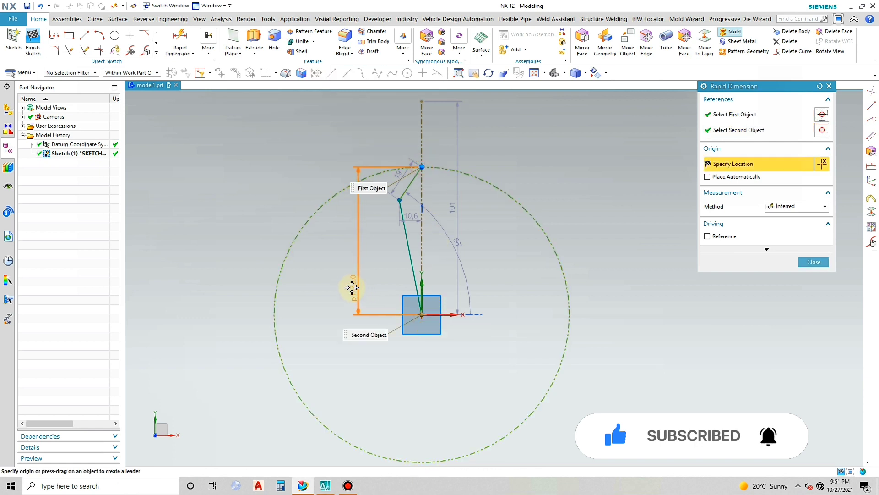
click(351, 286)
Step: Dimension the vertical distance from the origin to the corner between the two solid lines as 50 mm
click(399, 199)
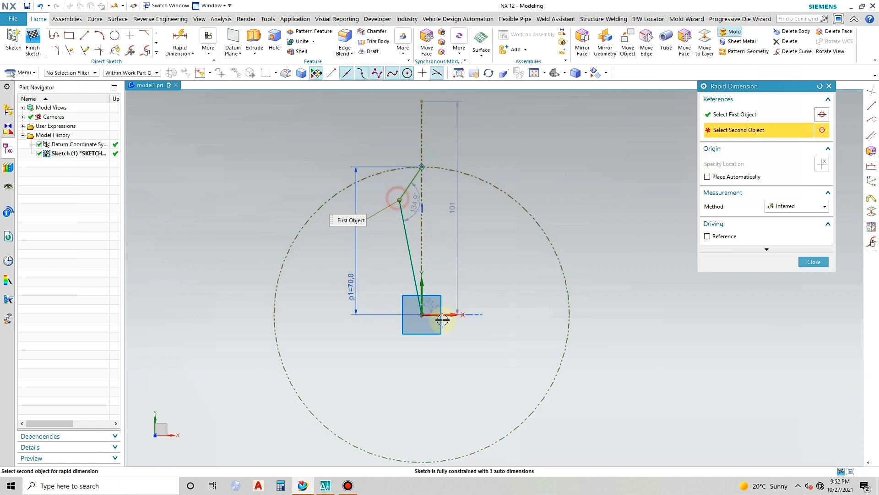
click(422, 316)
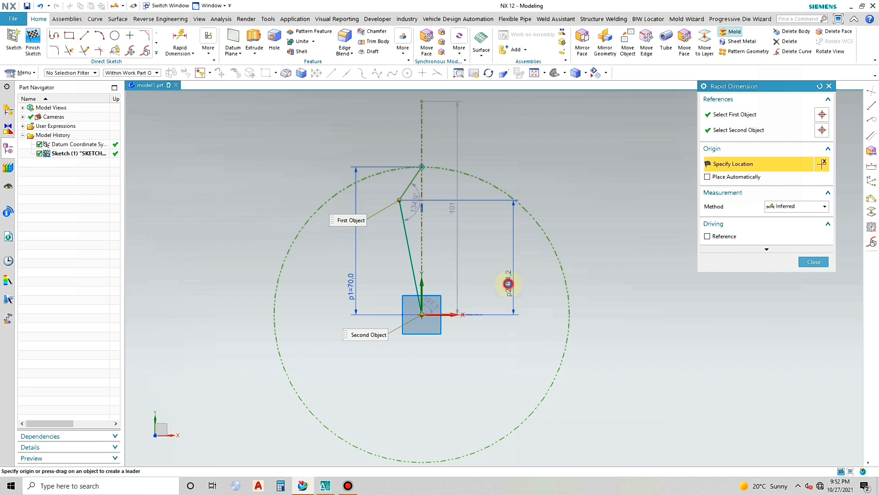
click(508, 283)
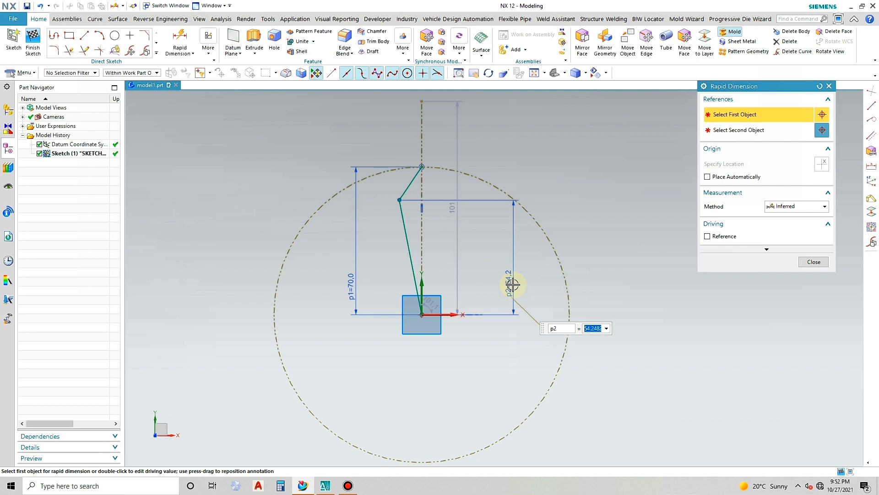
key(Return)
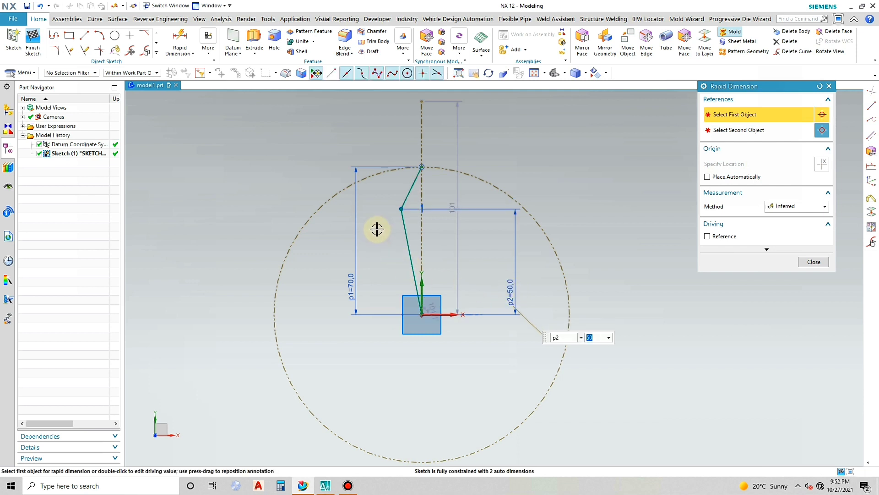
click(359, 246)
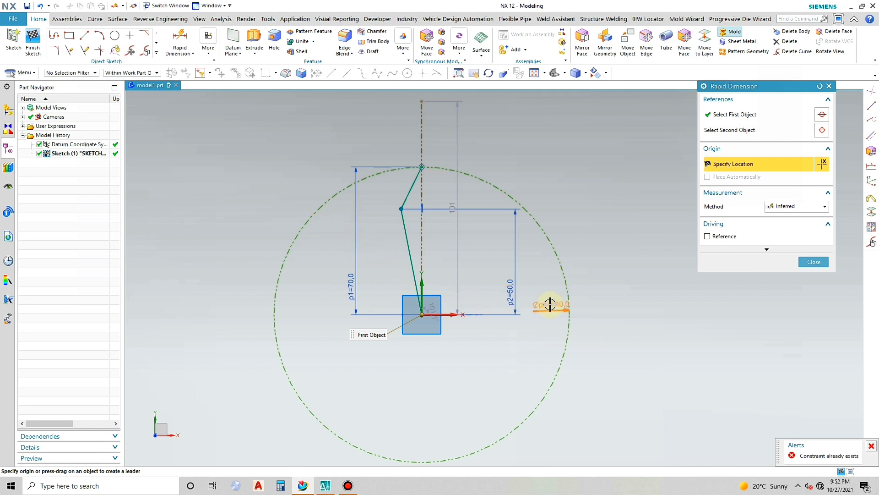
key(Escape)
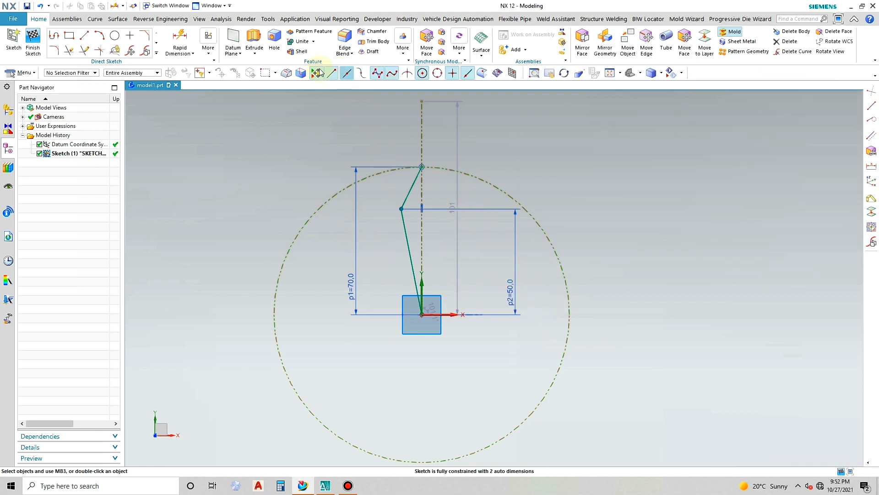
Step: Add a 10° angular dimension between the long solid line and the vertical reference line
click(193, 53)
click(192, 109)
scroll(428, 279, up, 3)
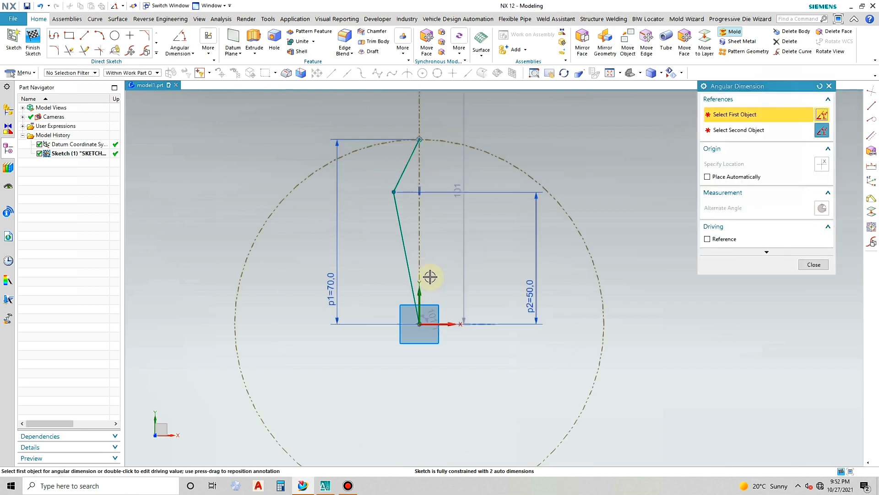
click(395, 230)
click(413, 221)
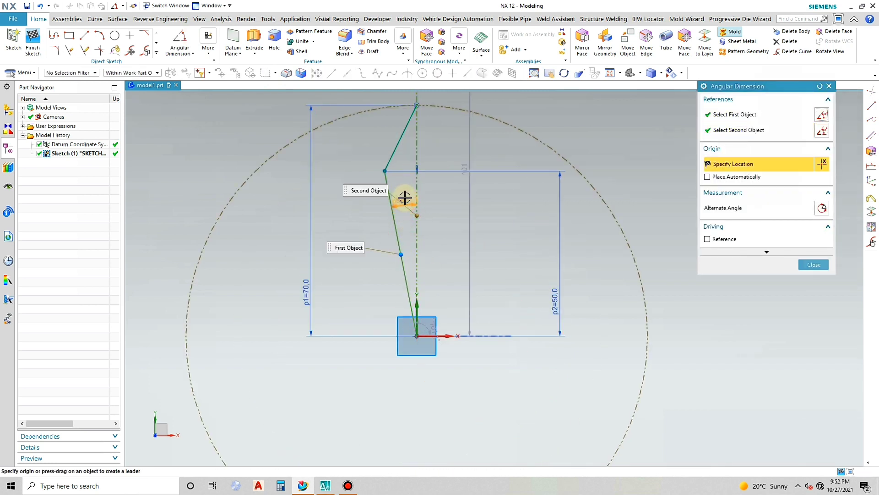
click(404, 190)
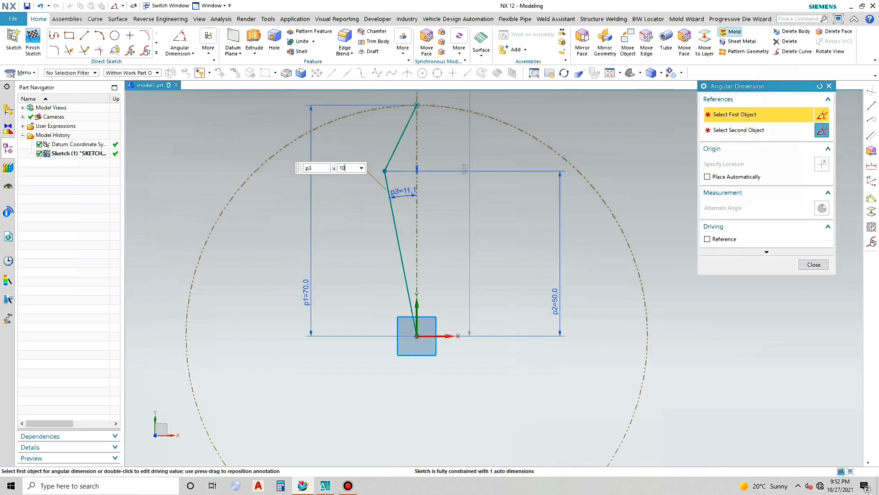
key(Return)
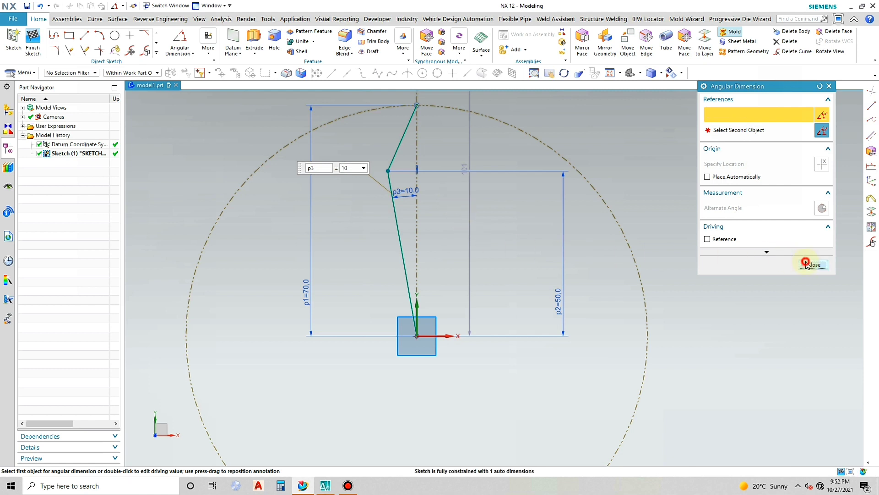
click(814, 264)
Step: Hide the two vertical distance dimensions, the angular dimension and the reference line's length dimension
click(508, 171)
click(406, 191)
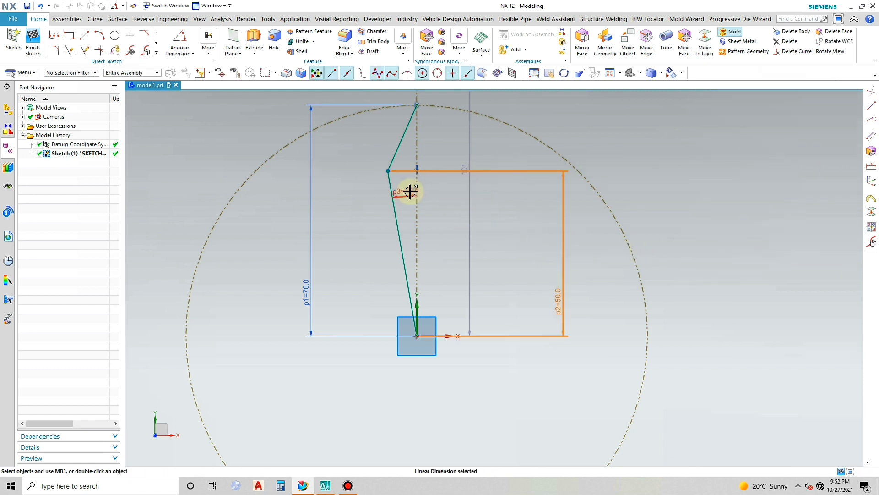
click(306, 206)
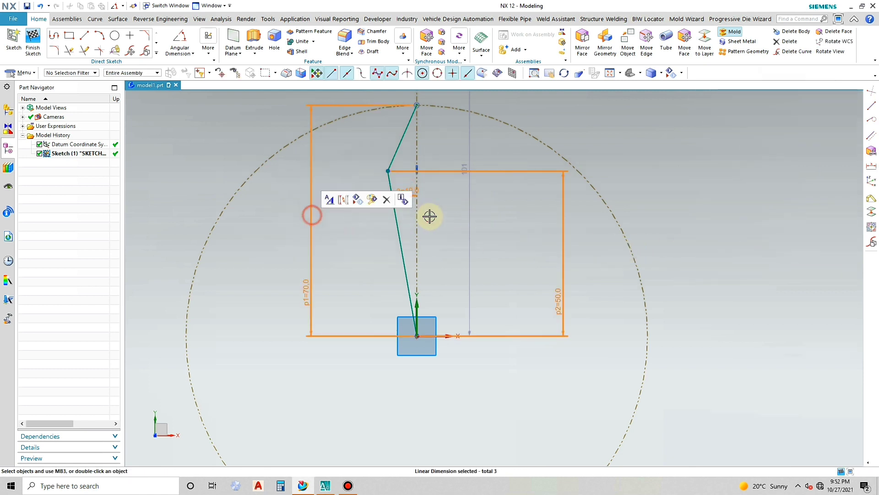
click(470, 216)
click(673, 74)
scroll(447, 264, down, 2)
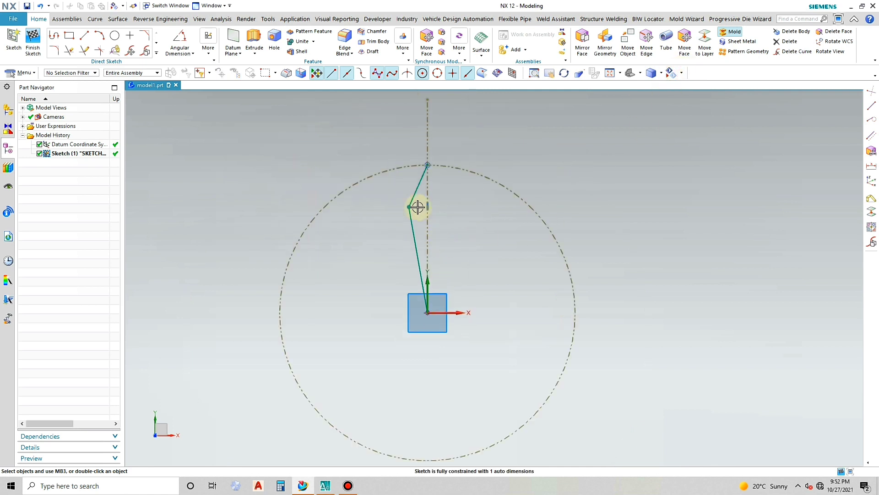
Step: Mirror the two solid lines about the vertical reference line and finish the sketch
click(156, 52)
click(54, 123)
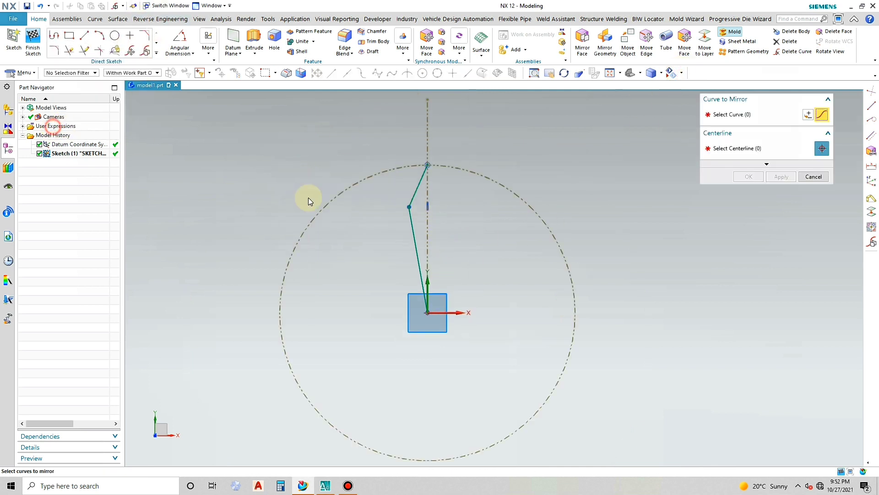
click(415, 188)
click(411, 218)
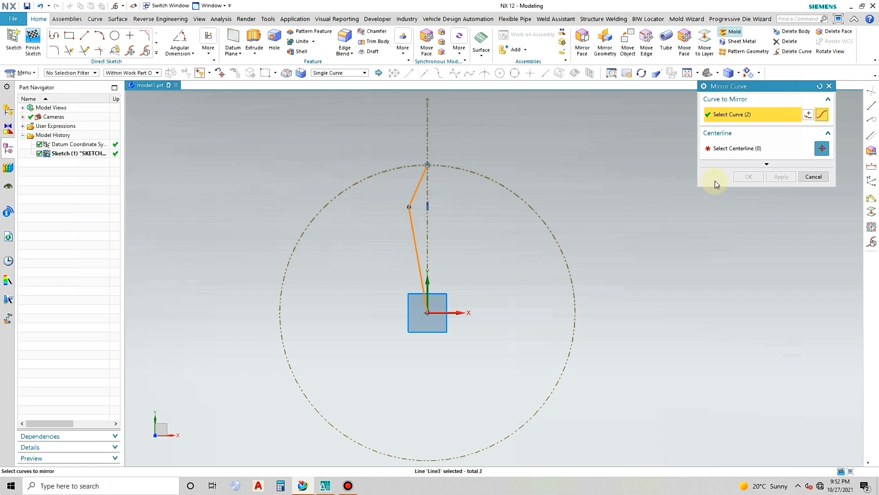
click(727, 155)
click(427, 219)
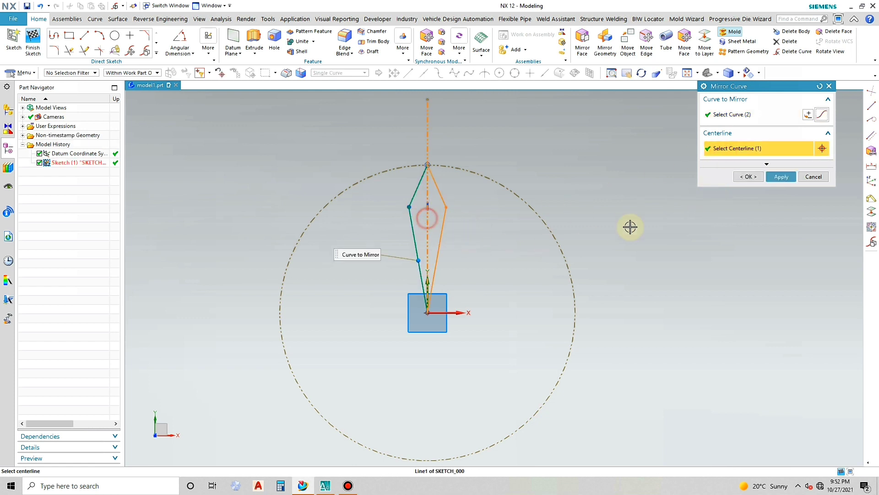
click(778, 177)
click(814, 177)
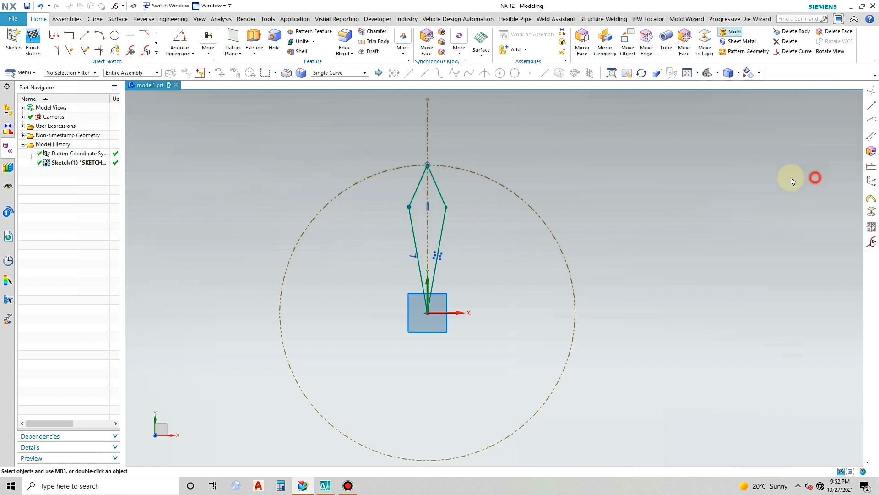
mouse_move(496, 212)
middle_down()
mouse_move(524, 218)
mouse_move(495, 219)
middle_up()
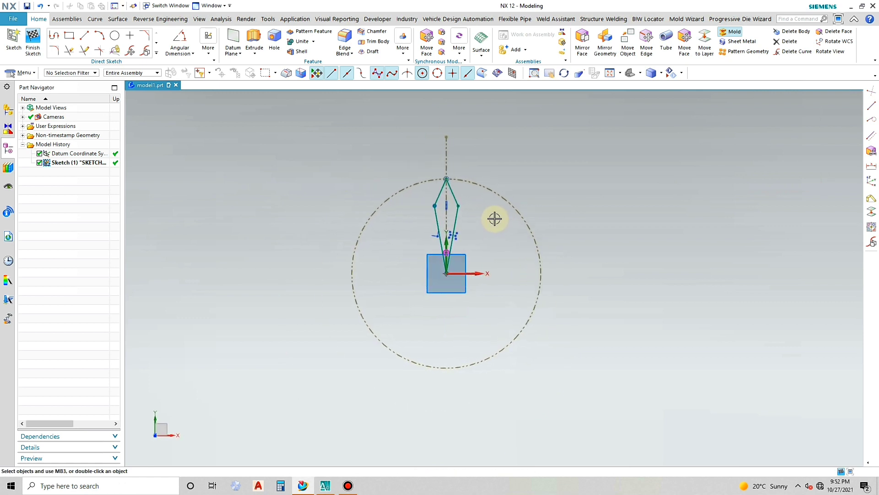
click(32, 41)
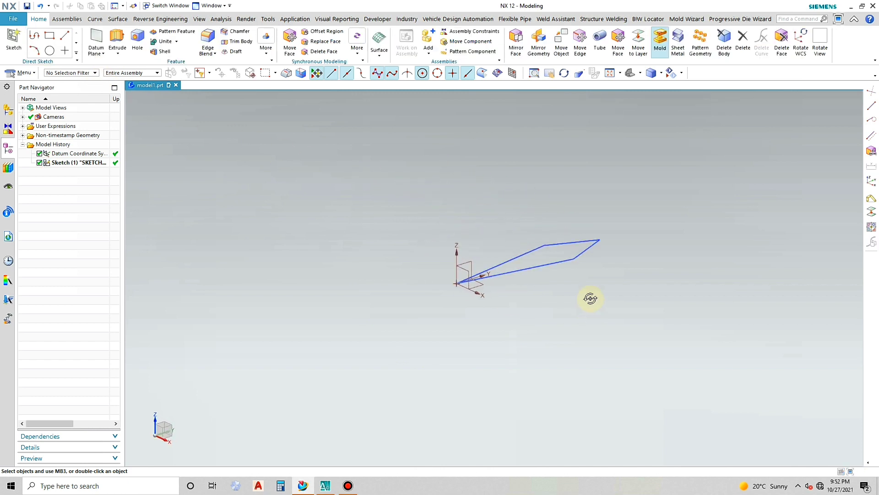
Step: Create a datum plane offset -101.5 mm from the XY plane
middle_drag(590, 298, 641, 321)
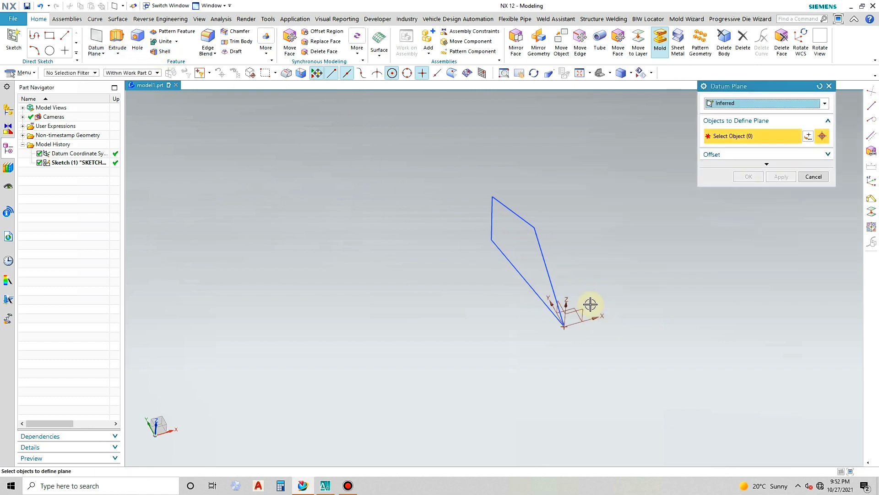
click(574, 304)
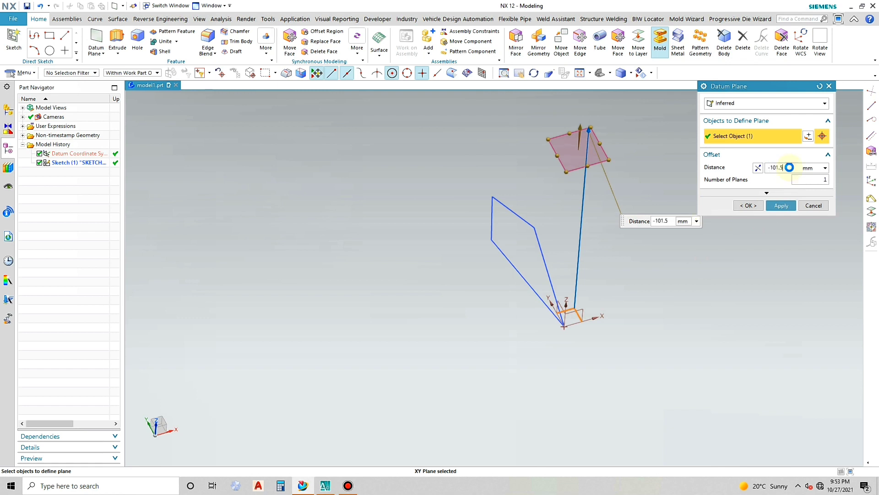
double_click(789, 167)
click(782, 206)
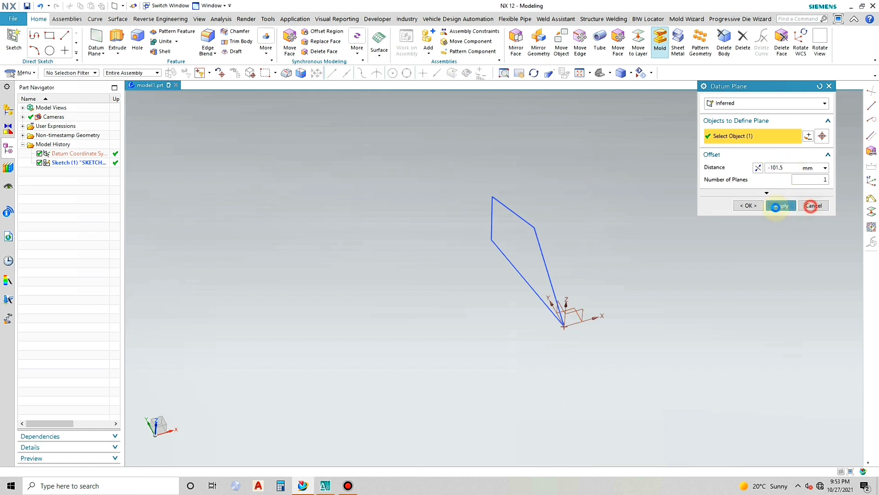
scroll(475, 196, down, 5)
click(804, 180)
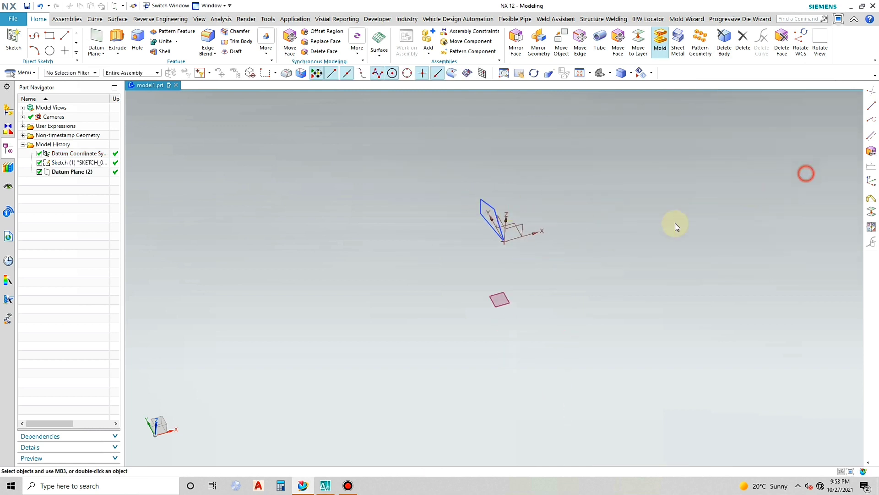
Step: Start a new sketch on the offset datum plane
middle_drag(675, 224, 584, 267)
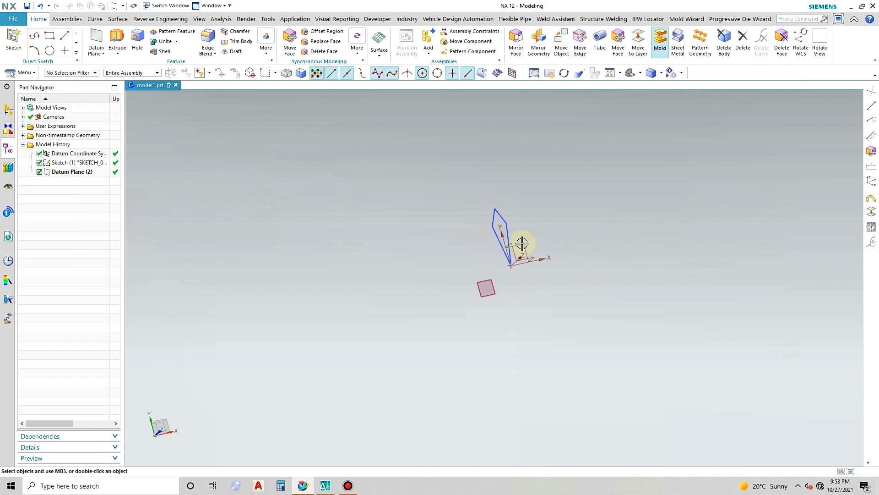
scroll(540, 249, up, 3)
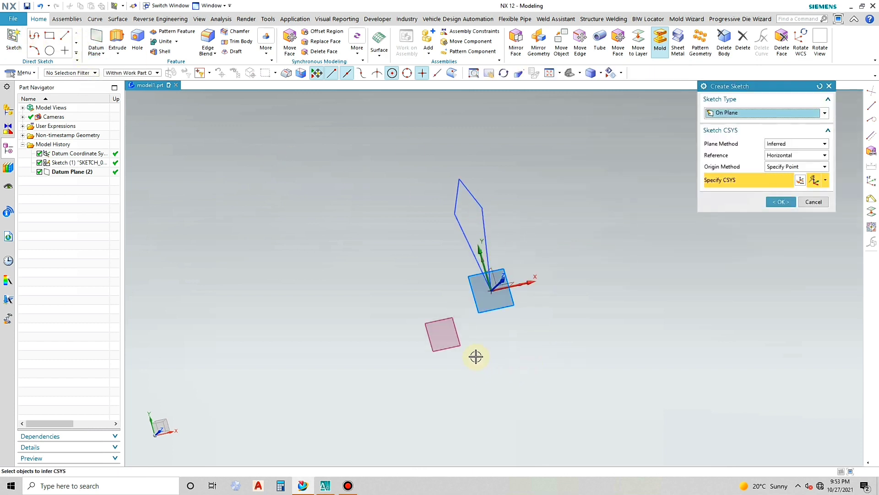
click(442, 333)
click(782, 202)
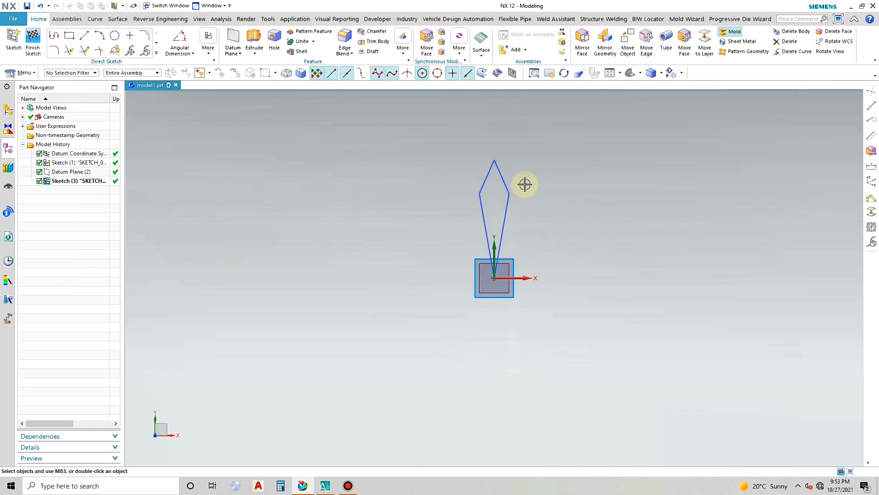
Step: Draw a vertical line about 84 mm long upward from the sketch origin, passing the profile's tip
click(84, 38)
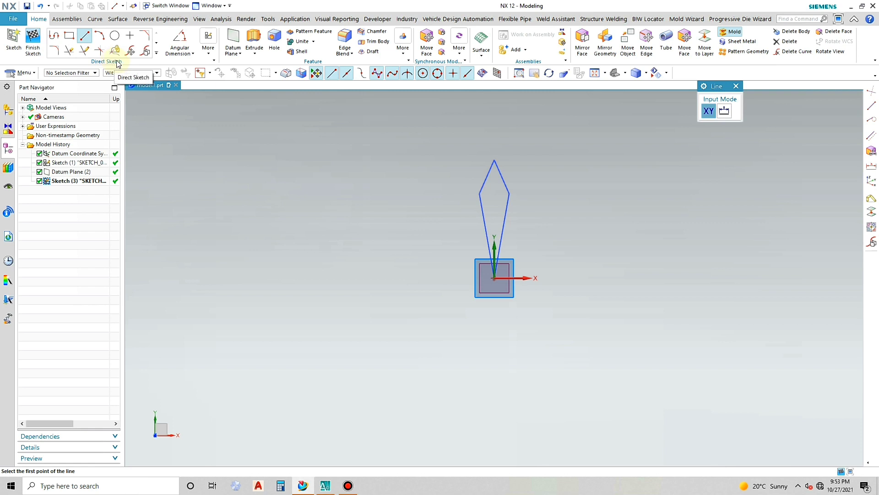
click(494, 278)
click(495, 136)
key(Escape)
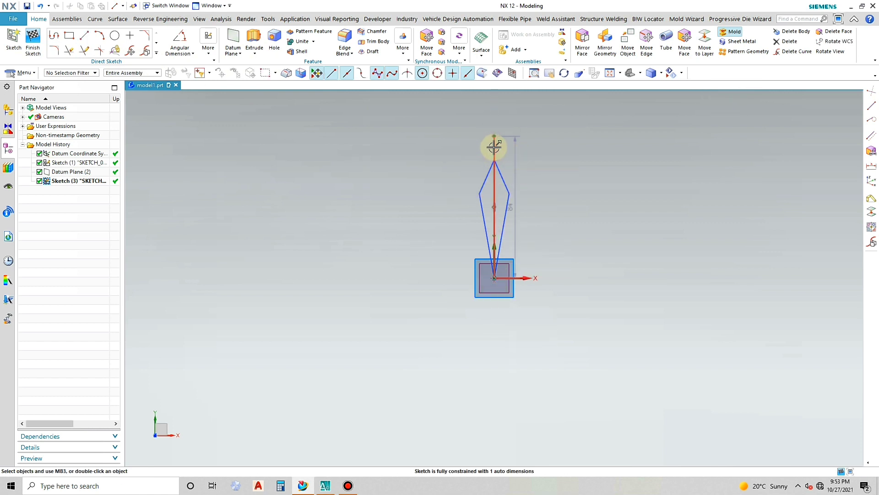
Step: Convert the vertical line to a reference line and hide its length dimension
right_click(494, 147)
click(525, 251)
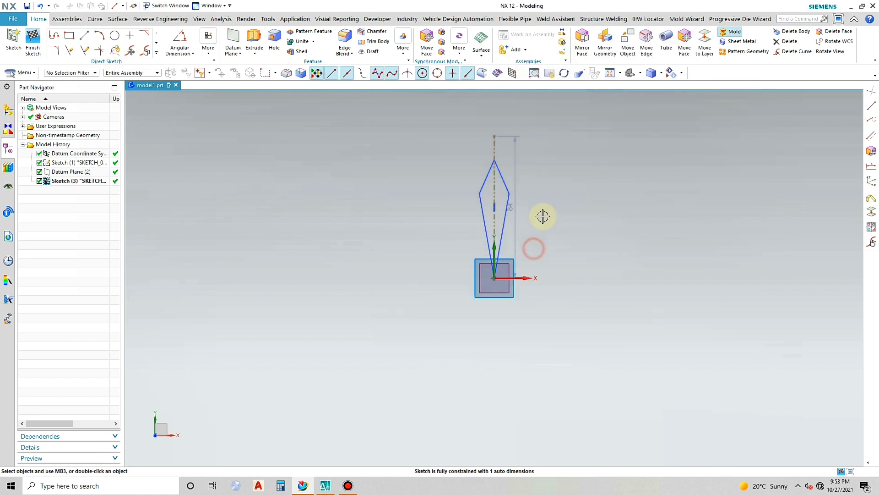
click(516, 168)
key(Delete)
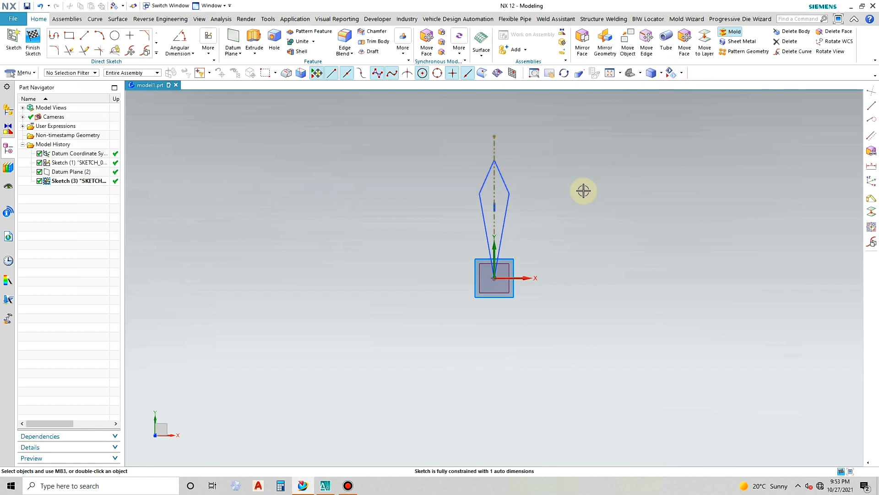
Step: Draw a line about 29 mm long from the origin along the profile's left edge, and connect its upper end to the reference line's midpoint
scroll(581, 191, up, 2)
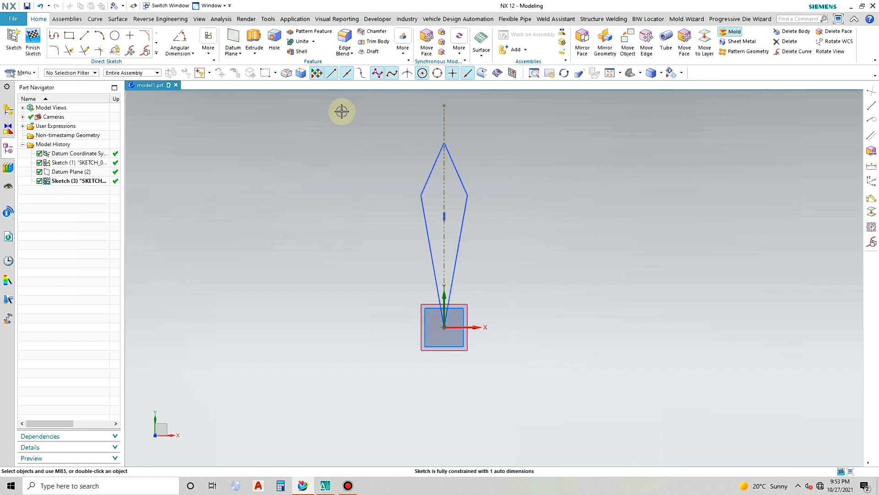
click(83, 36)
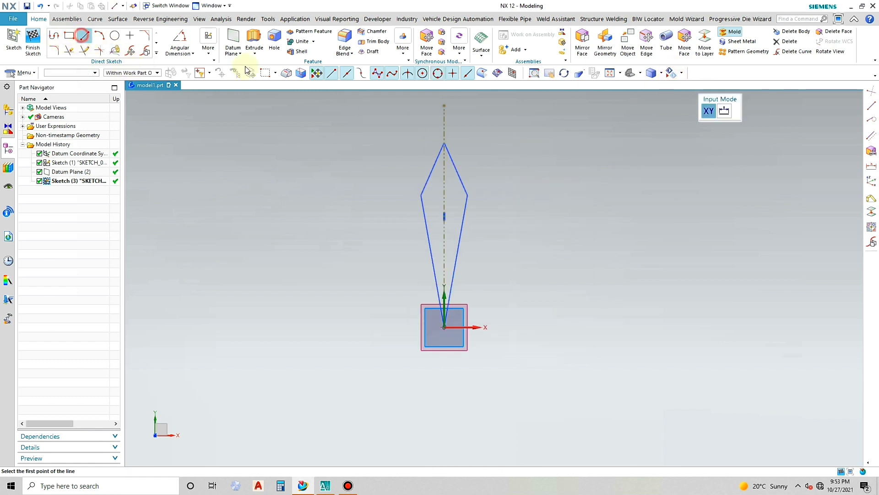
click(445, 316)
click(428, 251)
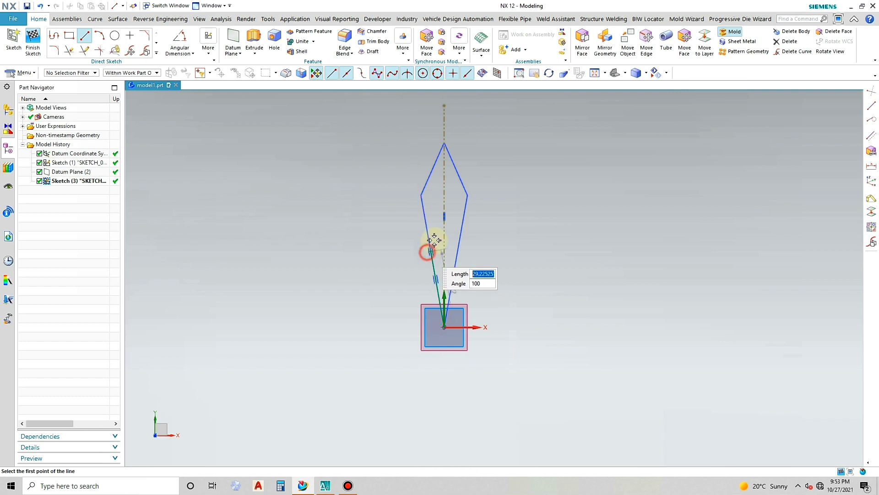
click(444, 217)
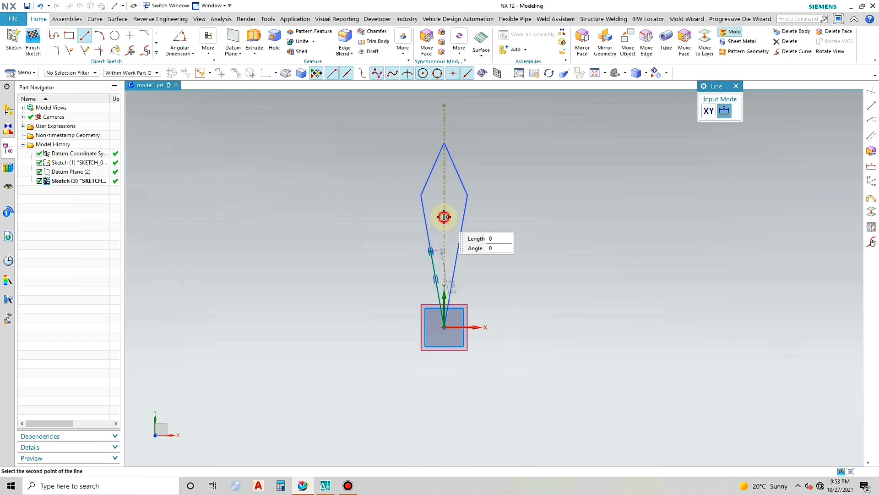
scroll(429, 244, up, 4)
click(432, 256)
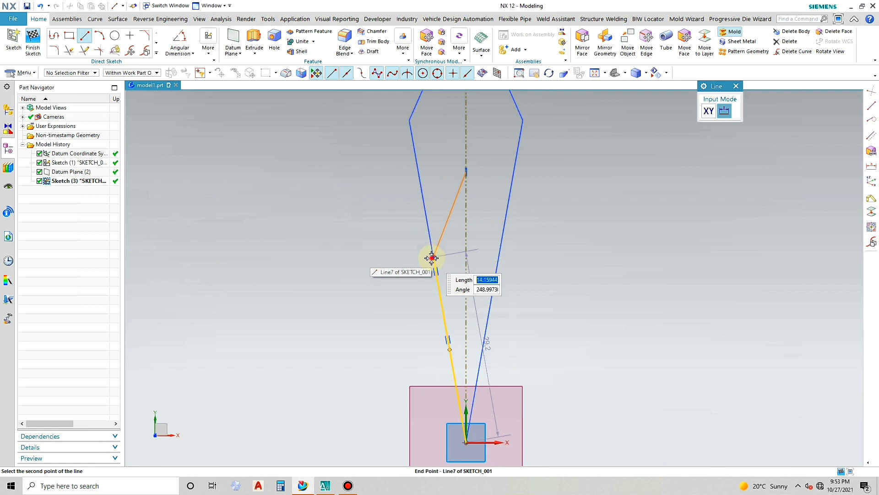
key(Escape)
Step: Add a vertical dimension between the origin and the short line's upper endpoint on the reference line
scroll(467, 205, down, 1)
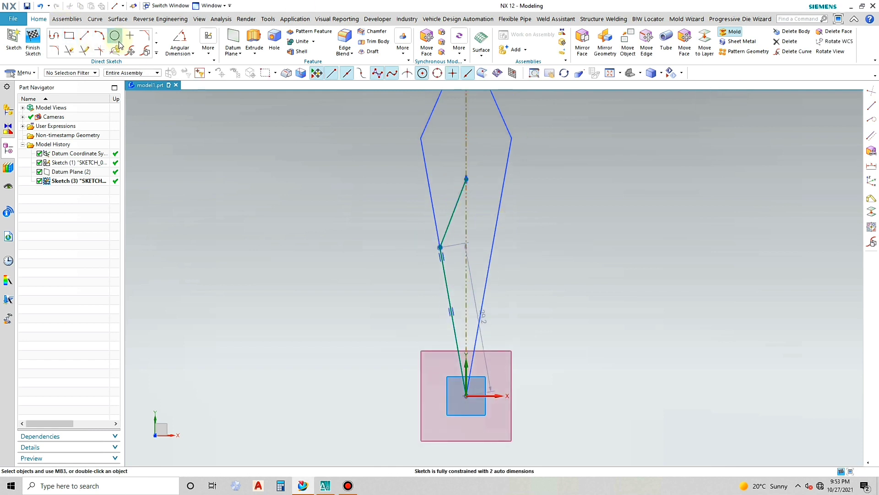
click(180, 51)
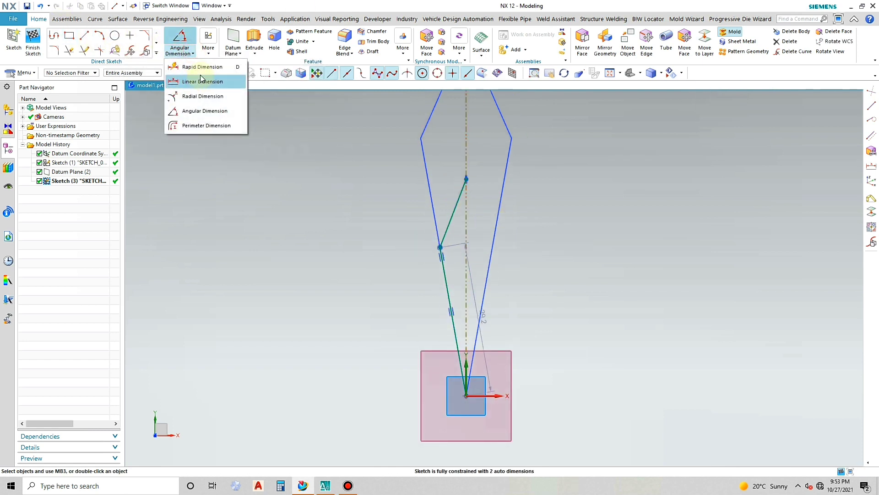
click(202, 67)
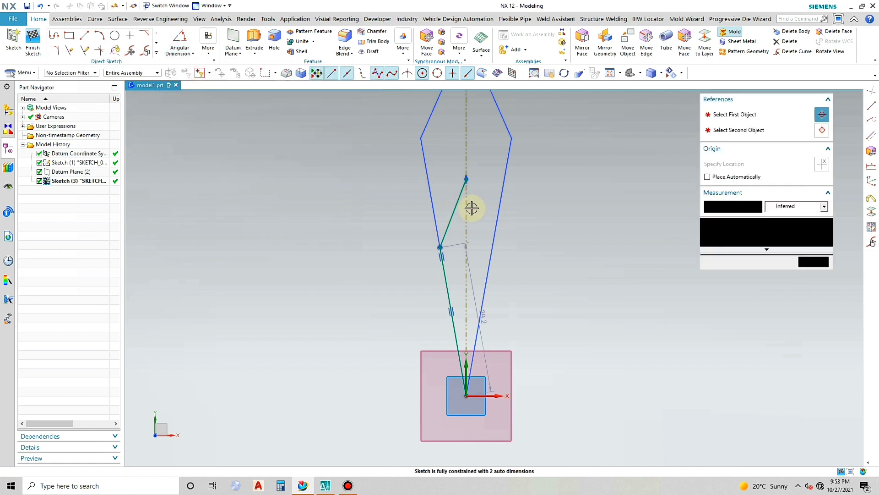
click(466, 178)
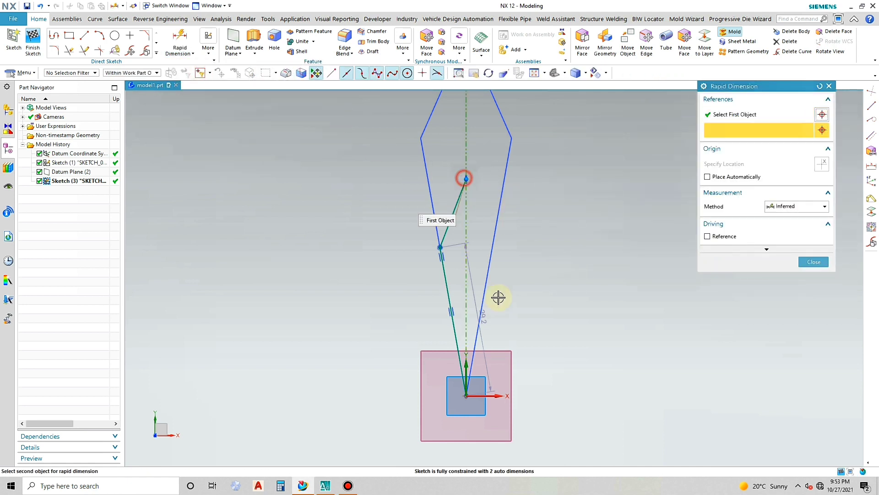
click(467, 398)
click(316, 314)
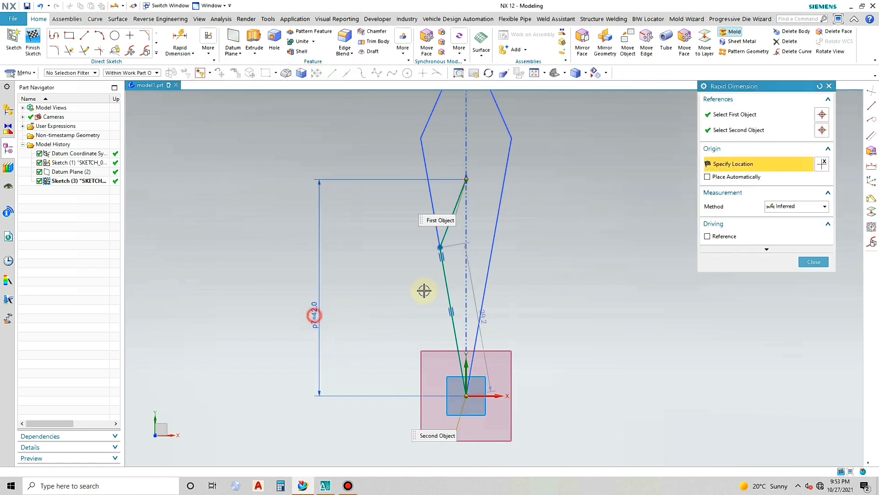
Step: Dimension the vertical distance from the origin to the corner between the two new solid lines as 25 mm
click(438, 248)
click(467, 390)
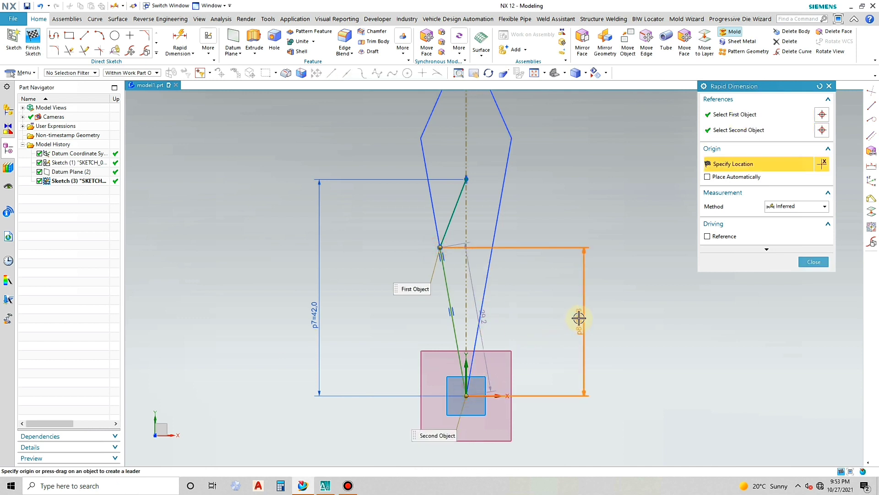
click(578, 317)
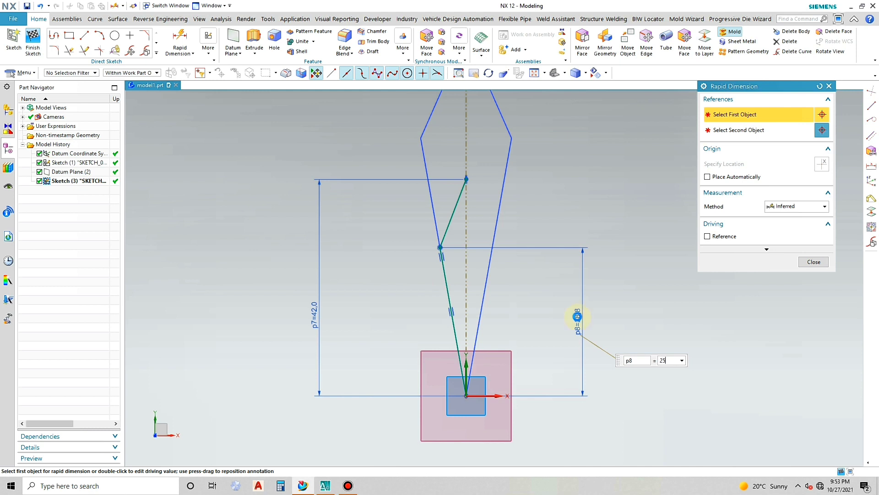
key(Return)
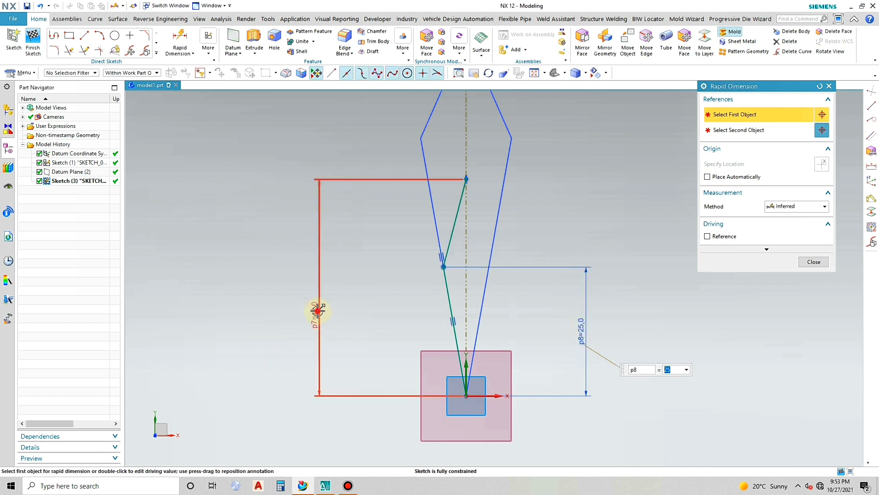
Step: Set the vertical distance from the origin to the short line's upper endpoint to 36.5 mm
double_click(317, 311)
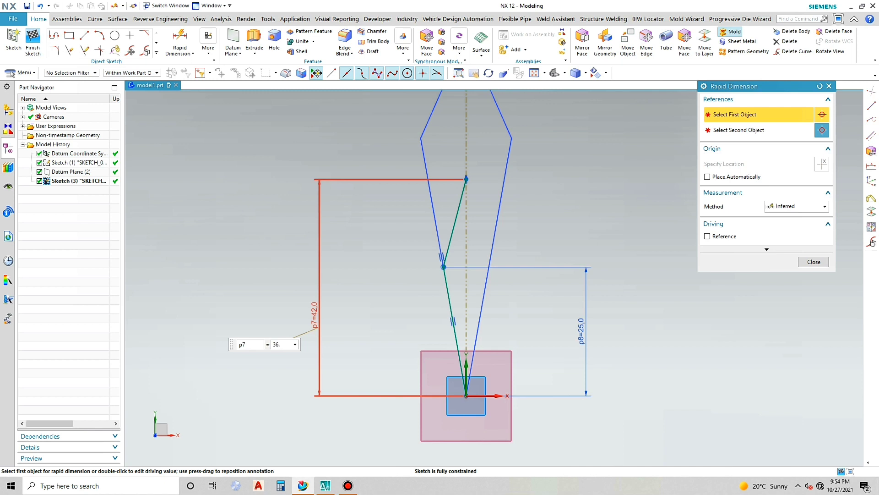
text(36.5)
key(Return)
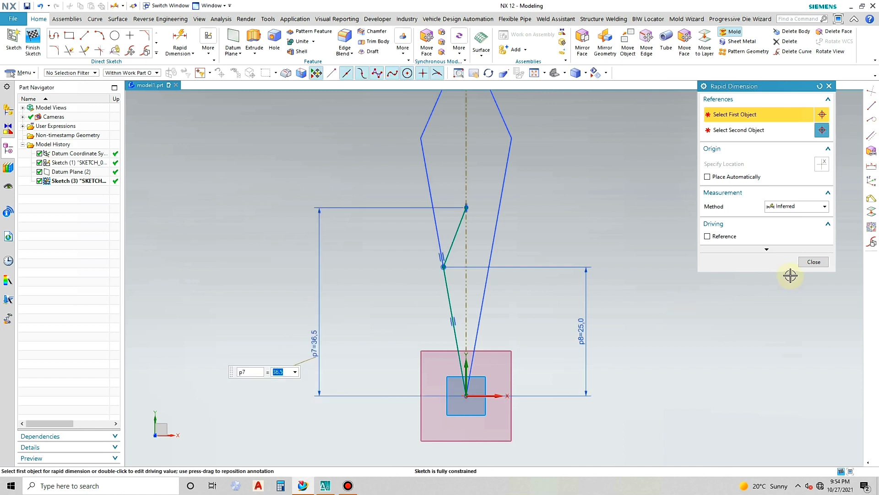
click(809, 265)
Step: Hide the 25 mm and 36.5 mm vertical dimensions
click(586, 286)
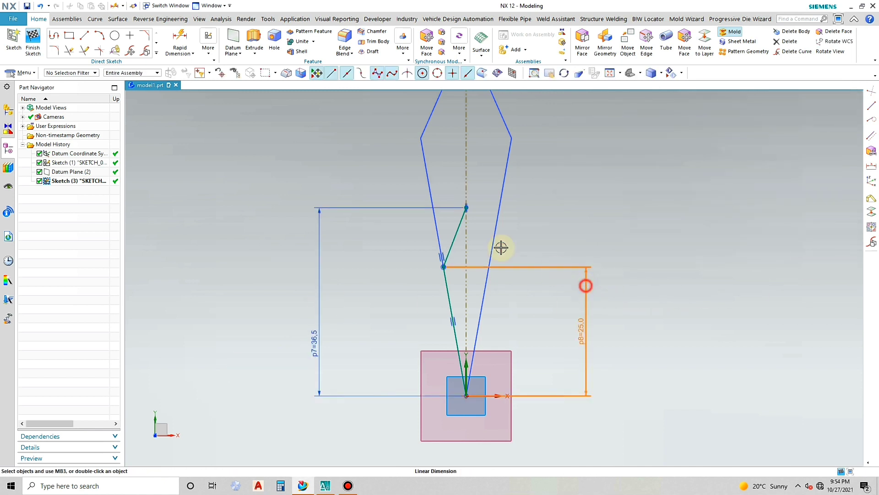
click(398, 208)
click(674, 75)
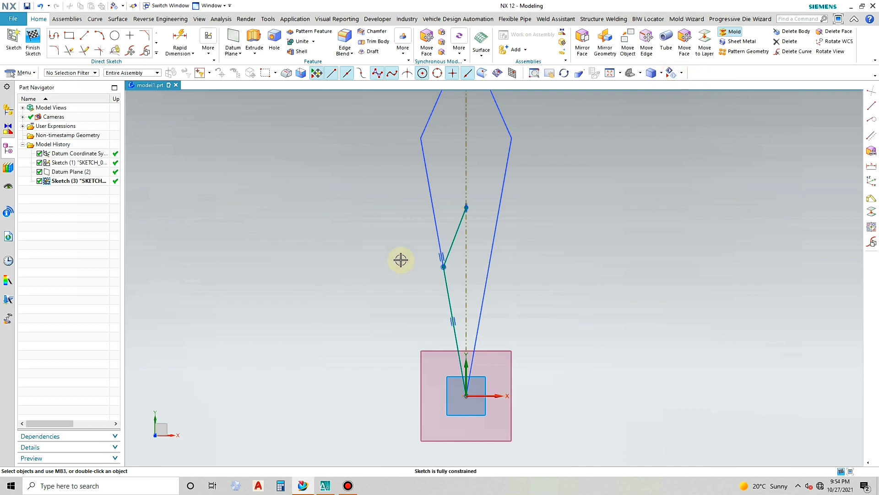
scroll(412, 259, down, 3)
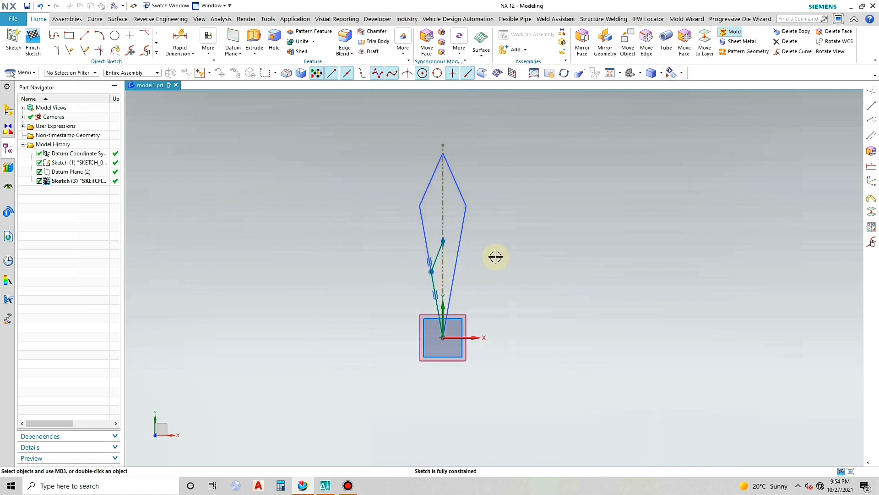
Step: Mirror the smaller profile's two solid lines about the vertical reference centerline with Mirror Curve
click(156, 53)
click(57, 124)
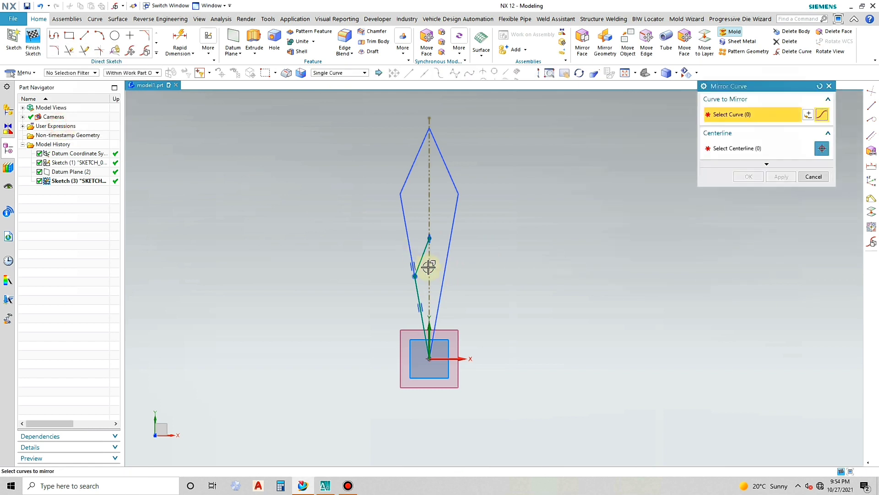
click(422, 255)
click(416, 295)
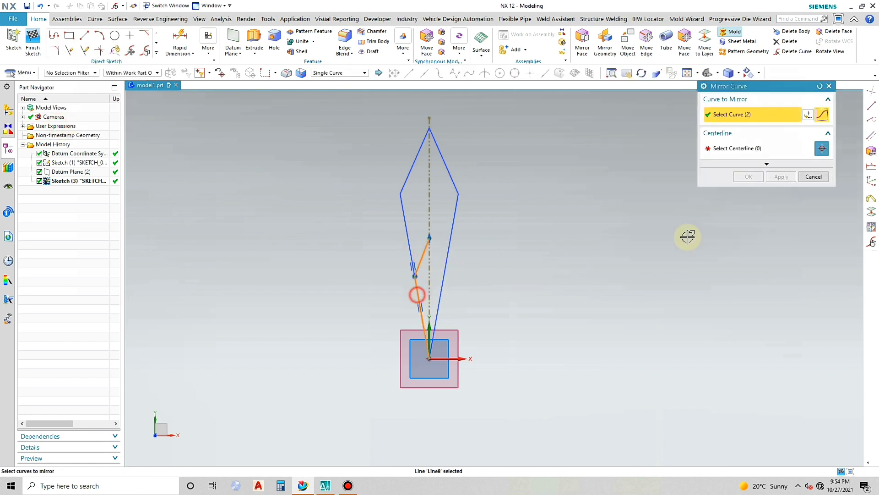
click(771, 150)
click(430, 181)
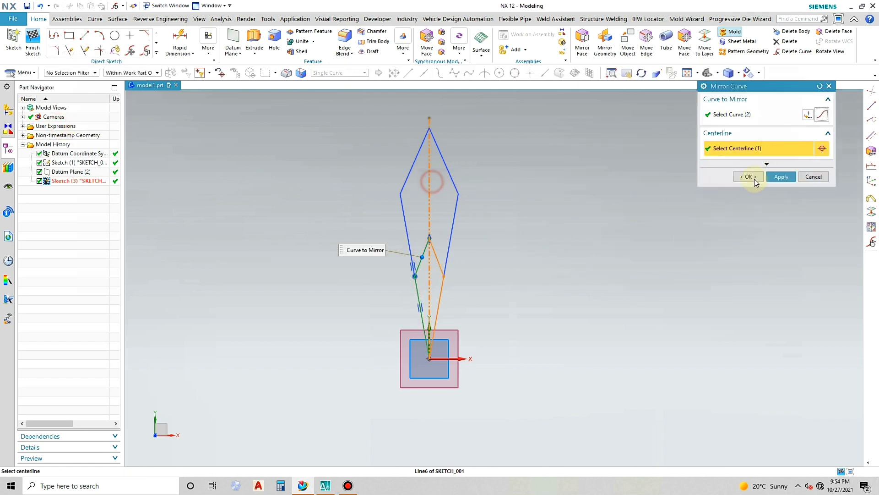
click(787, 177)
click(814, 177)
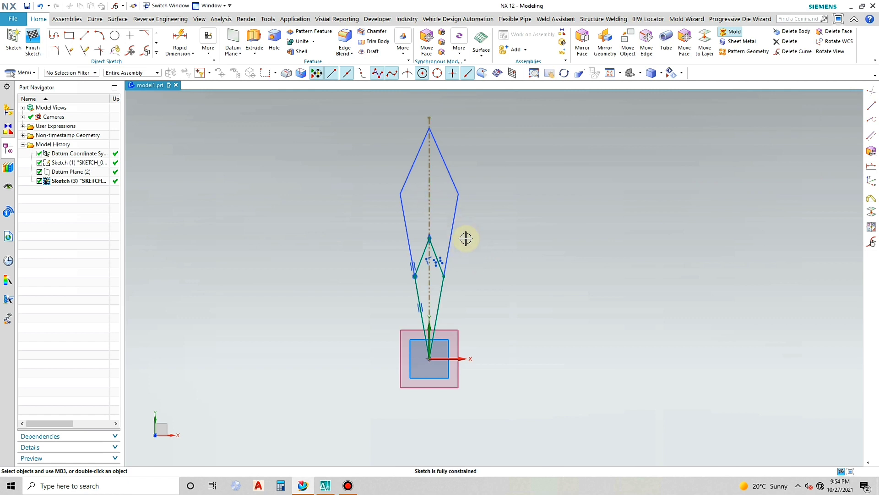
Step: Finish the sketch and hide the offset datum plane
click(39, 34)
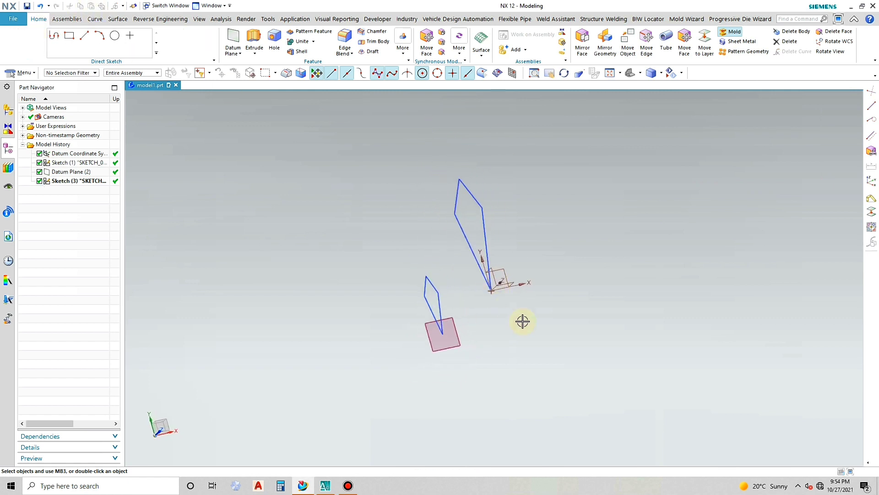
mouse_move(522, 321)
middle_down()
mouse_move(488, 320)
mouse_move(534, 290)
mouse_move(499, 320)
middle_up()
click(492, 358)
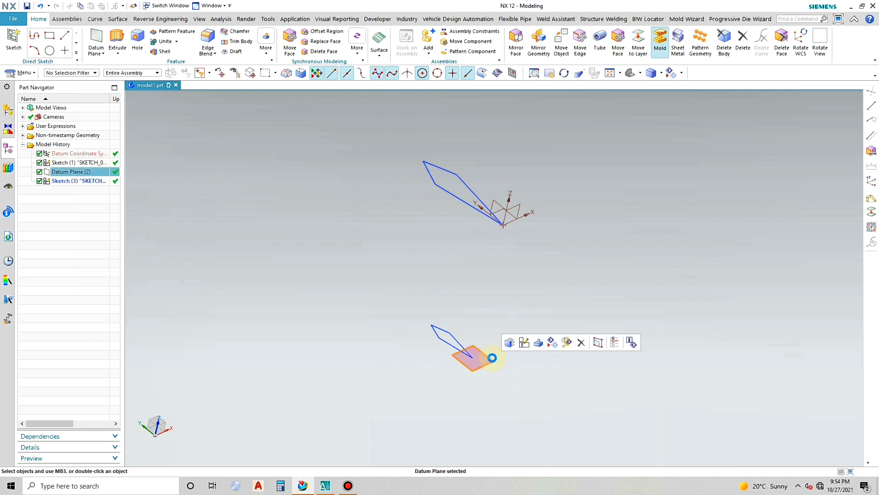
key(ctrl+b)
mouse_move(452, 373)
middle_down()
mouse_move(505, 375)
mouse_move(458, 383)
mouse_move(514, 355)
middle_up()
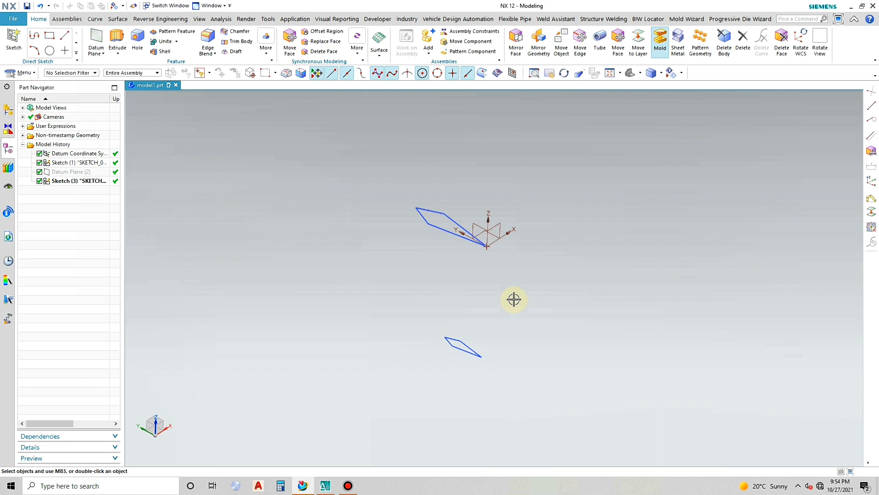
middle_drag(514, 299, 504, 286)
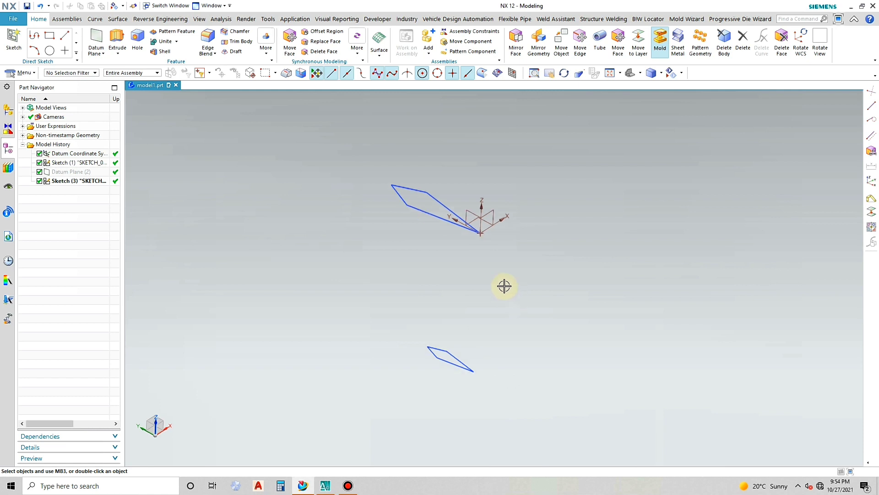
Step: Start a Studio Surface and select the four lines of the larger profile individually as section curves
click(118, 21)
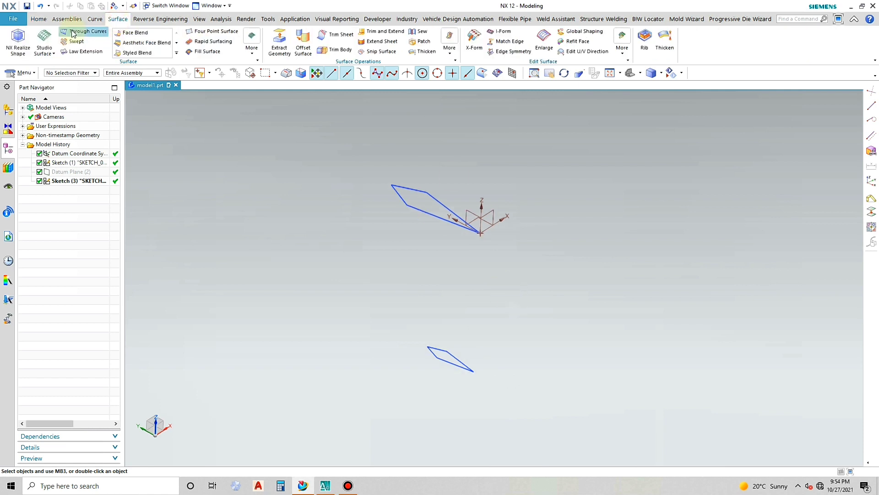
click(53, 55)
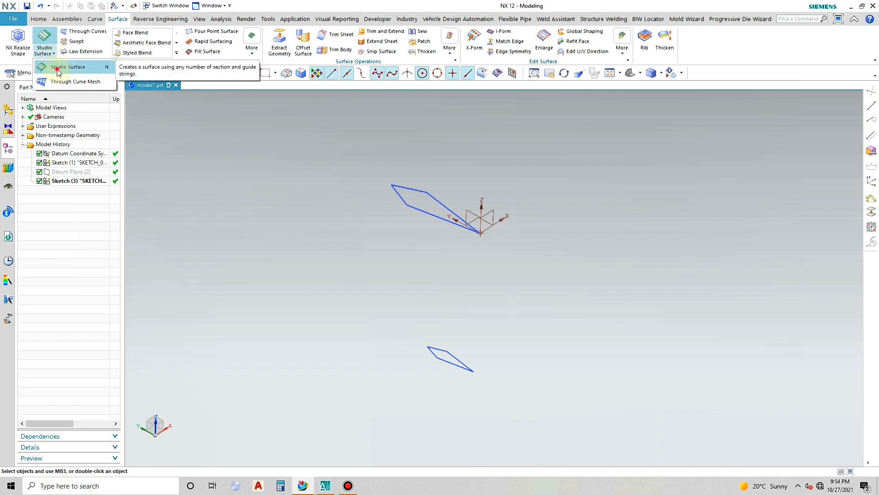
click(358, 91)
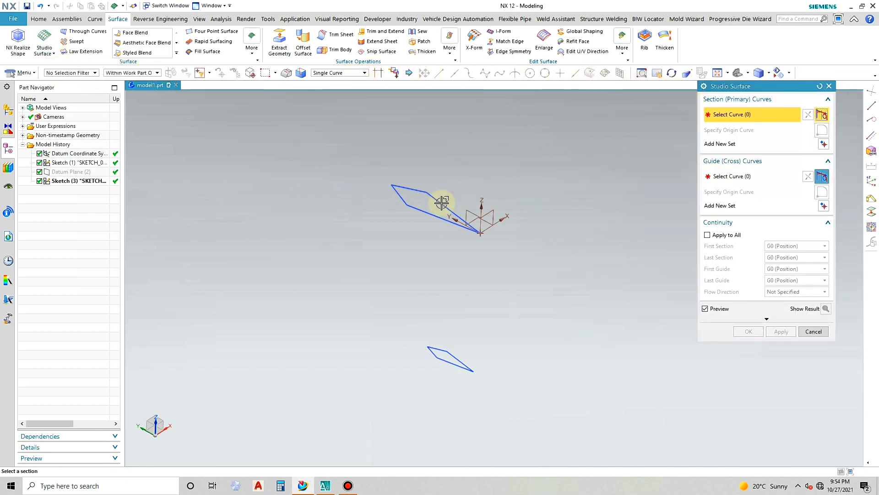
click(421, 209)
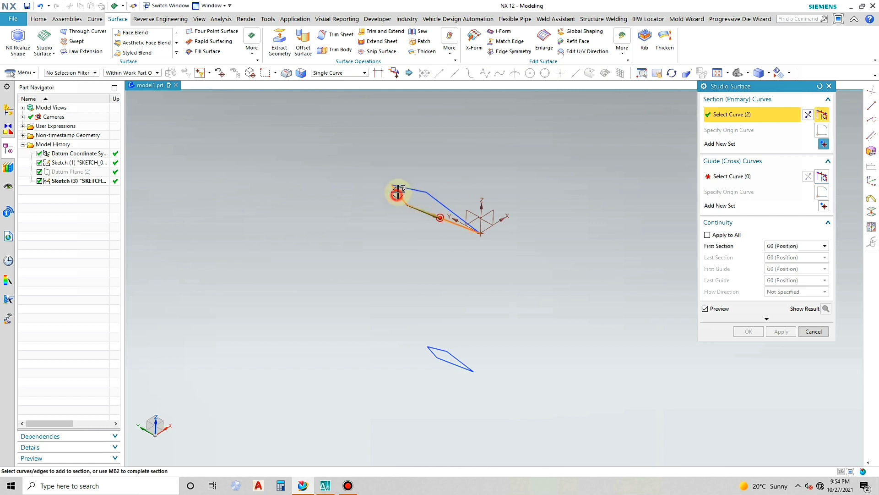
click(405, 187)
click(434, 199)
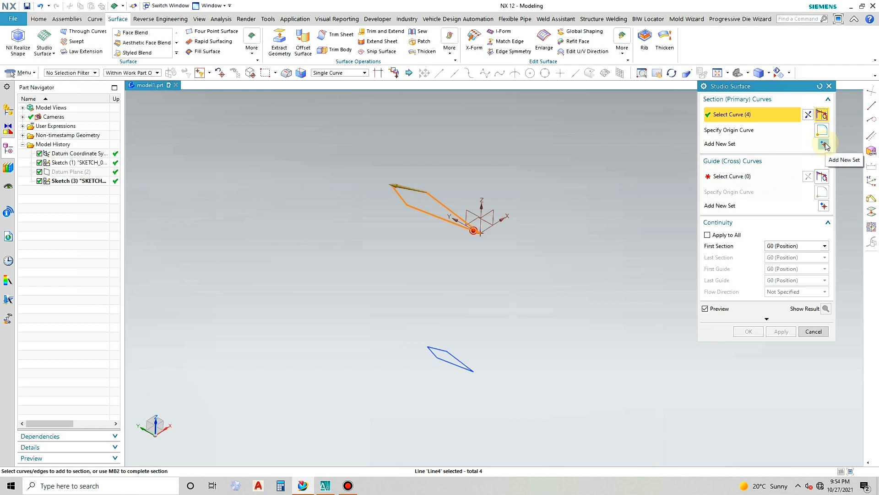
Step: Try to use the smaller profile's lines as single-curve guides for the Studio Surface, and reset the selections
click(762, 179)
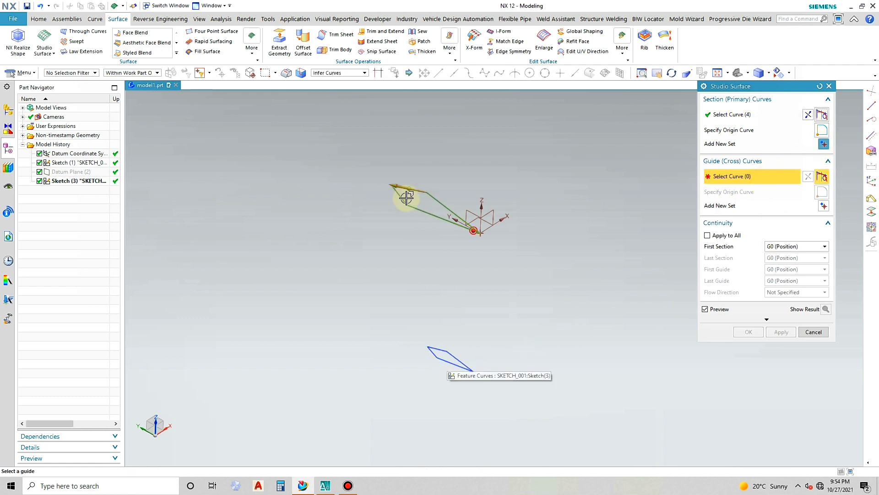
click(355, 76)
click(341, 81)
scroll(458, 364, down, 2)
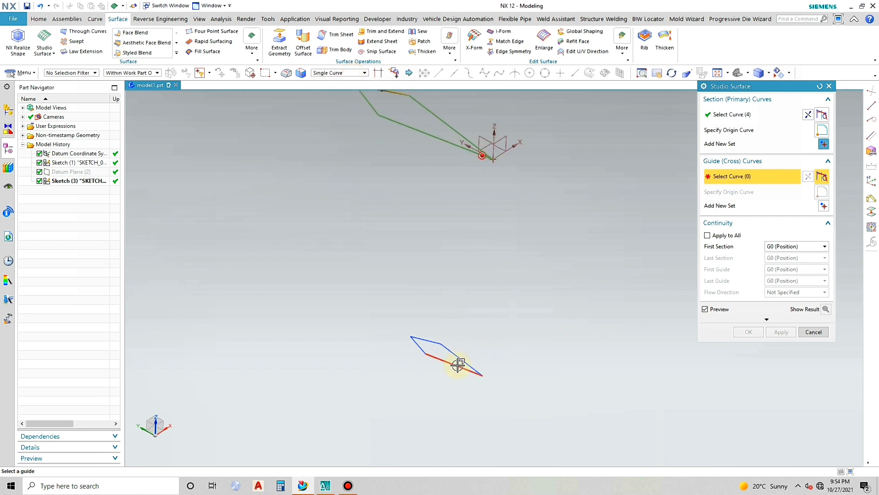
click(447, 360)
click(418, 345)
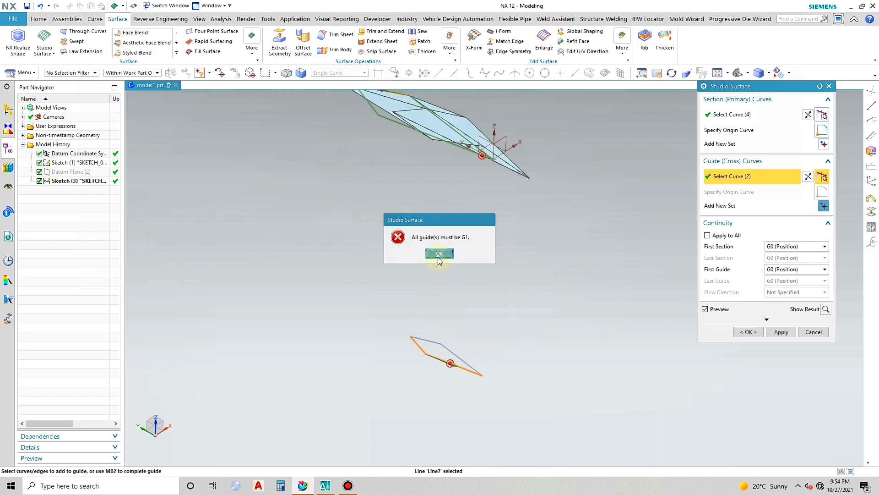
click(439, 255)
click(434, 337)
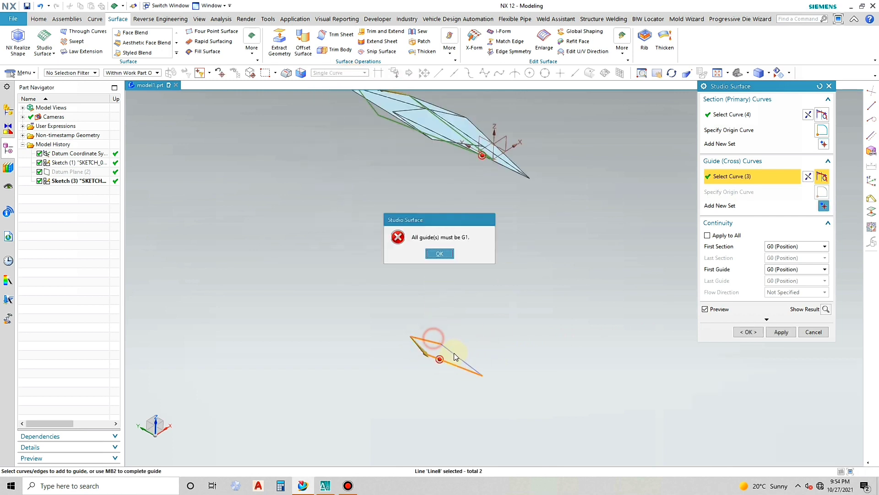
click(440, 254)
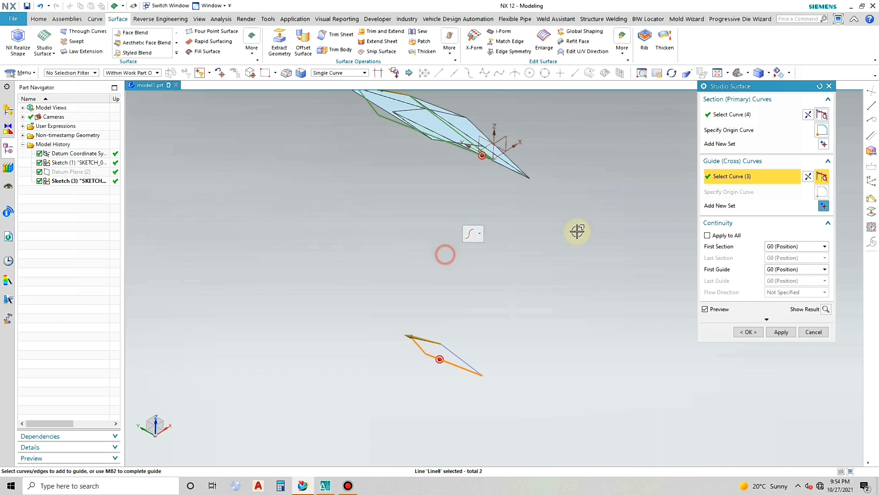
click(820, 88)
scroll(403, 345, down, 3)
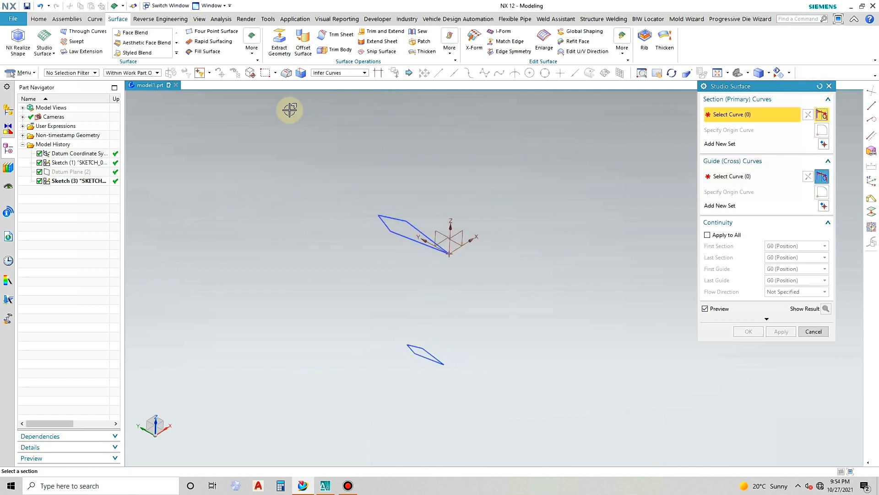
Step: Set up a Studio Surface with the larger profile's four lines as the first section, using the Single Curve rule
click(44, 46)
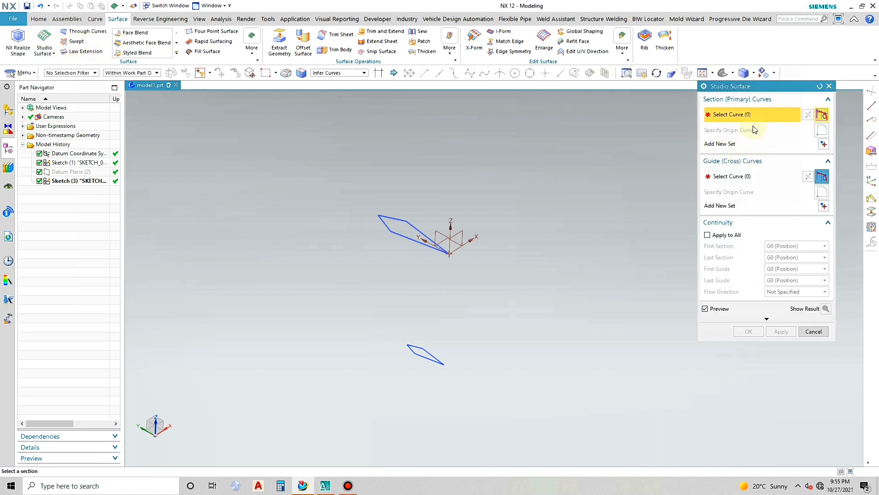
click(354, 73)
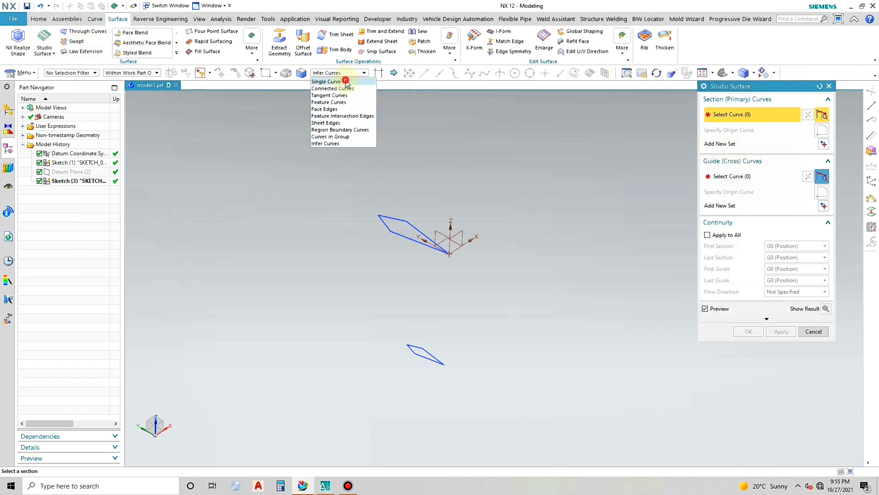
click(345, 82)
click(405, 236)
click(385, 224)
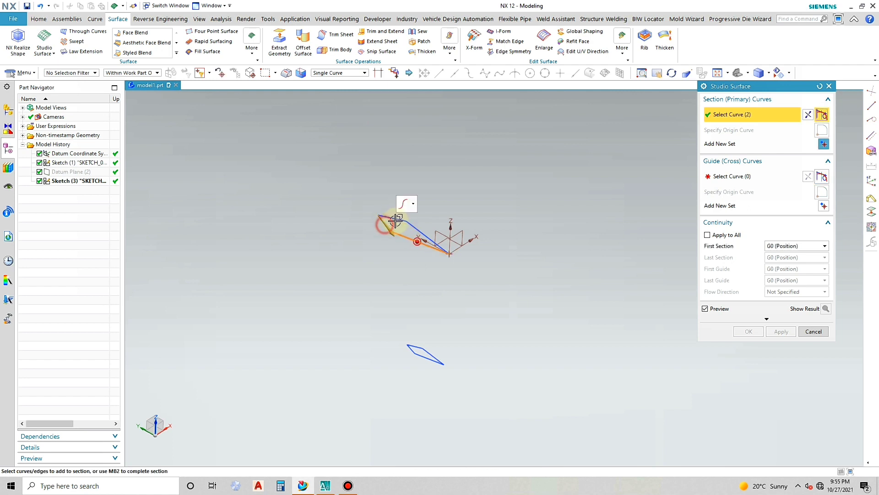
click(397, 219)
click(414, 227)
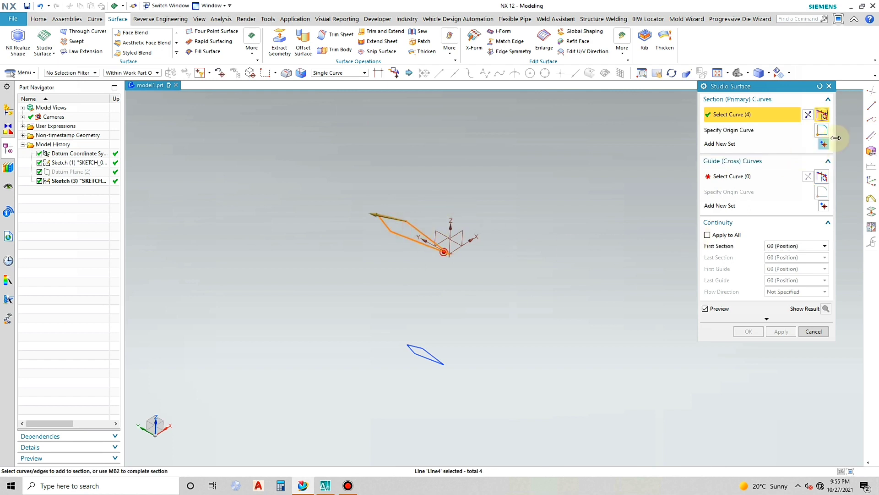
Step: Add the smaller profile's four lines as the second section set and create the Studio Surface between both profiles
scroll(427, 357, up, 2)
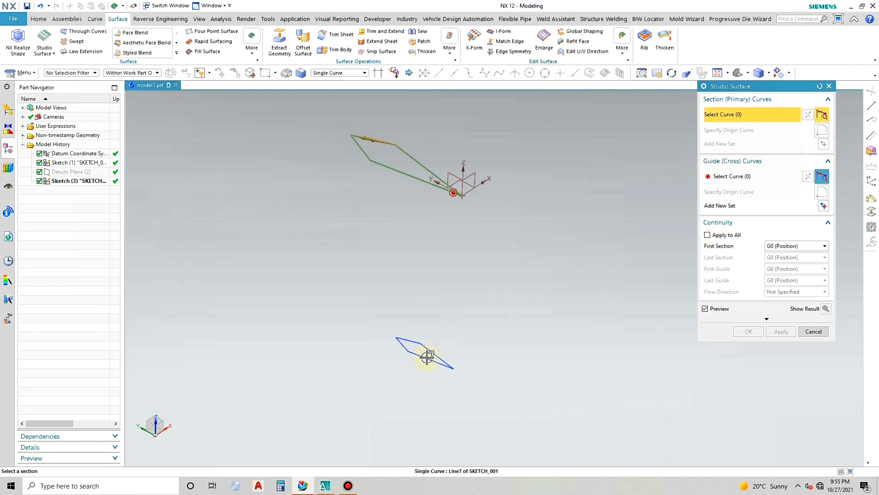
click(424, 354)
middle_drag(418, 338, 488, 367)
click(469, 306)
click(817, 331)
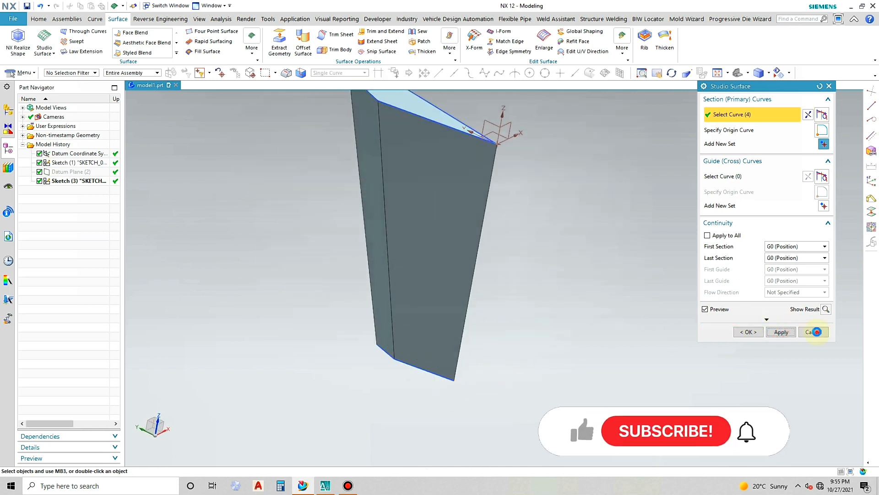
click(748, 331)
Step: Hide both profile sketches at the ends of the tapered solid
middle_drag(603, 339, 496, 390)
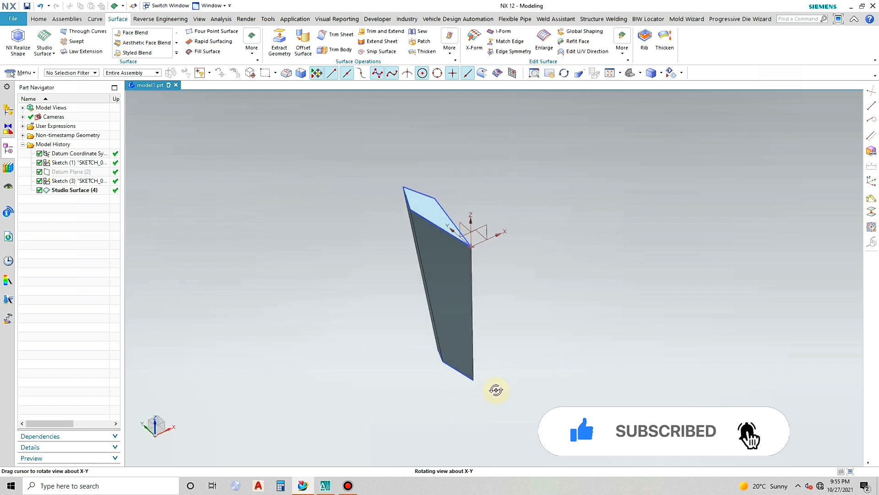
click(432, 223)
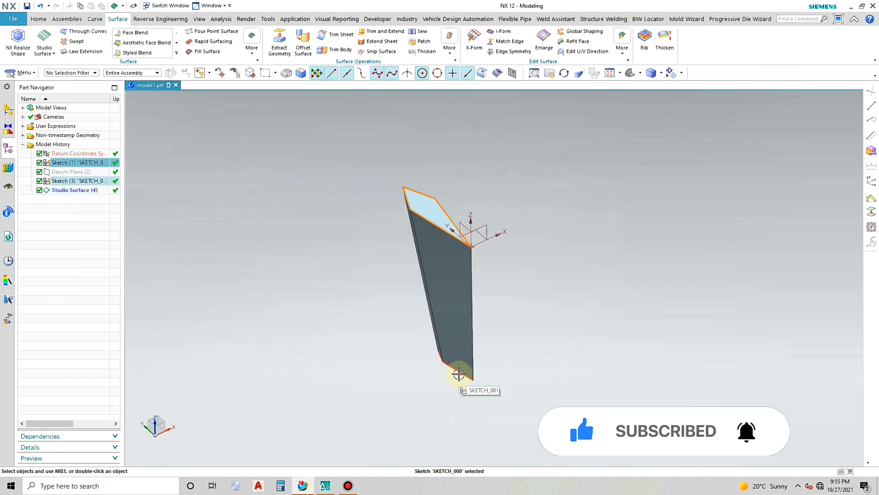
click(458, 373)
key(Escape)
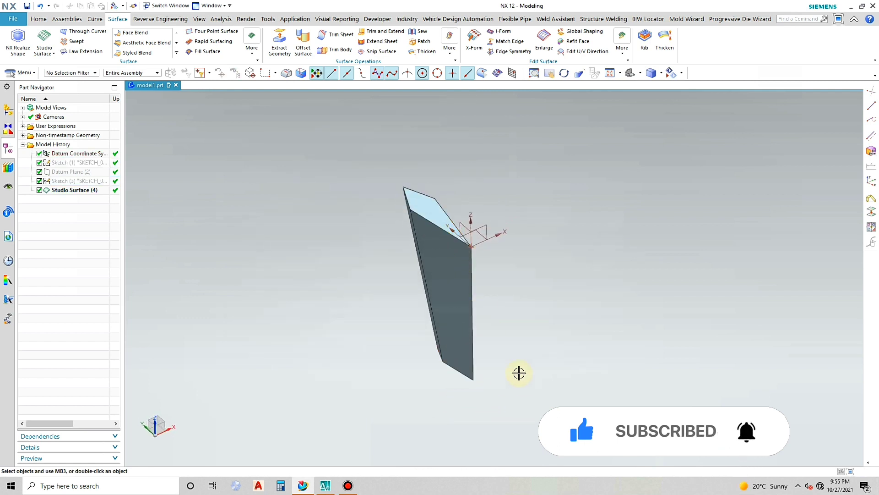
middle_drag(518, 371, 517, 322)
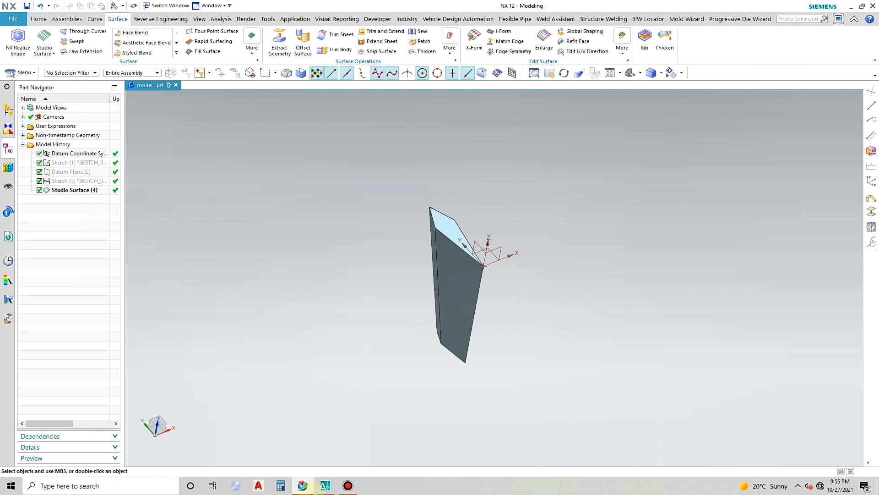
Step: Set up a circular Pattern Geometry of the tapered solid, rotating about the Z axis through the origin point (0, 0, 0)
click(38, 19)
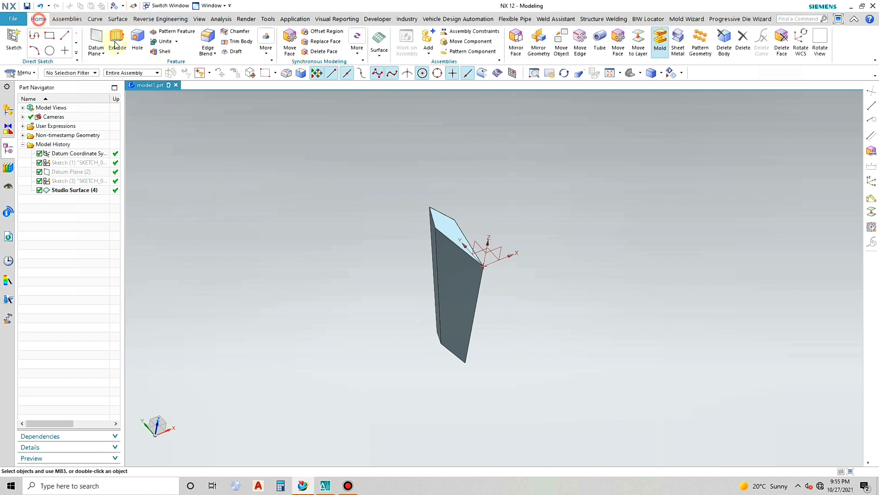
click(698, 45)
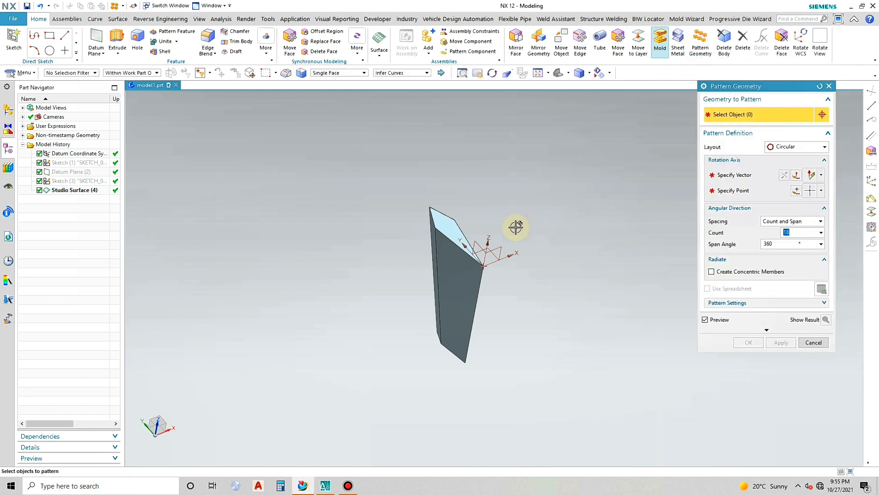
click(448, 222)
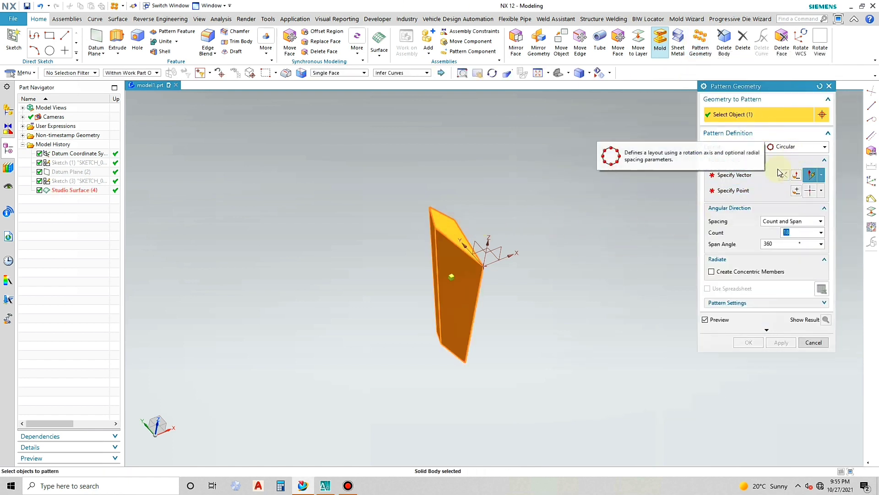
click(742, 176)
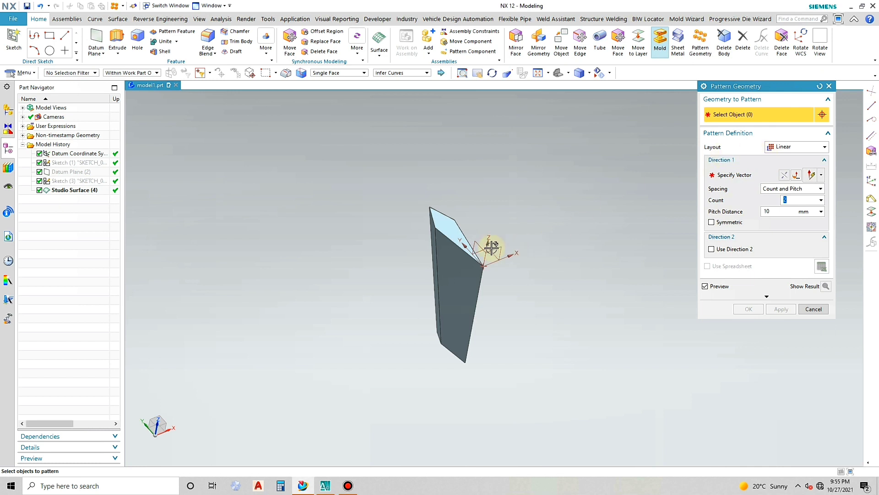
click(450, 234)
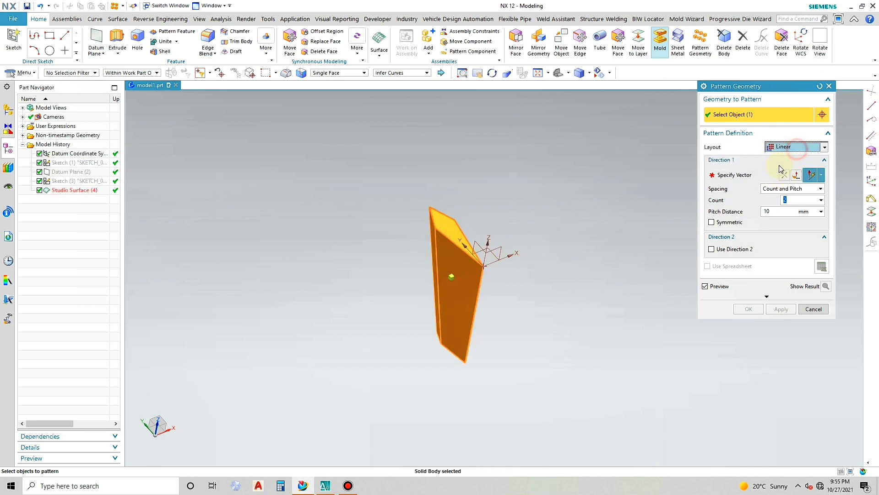
click(799, 151)
click(784, 156)
click(742, 181)
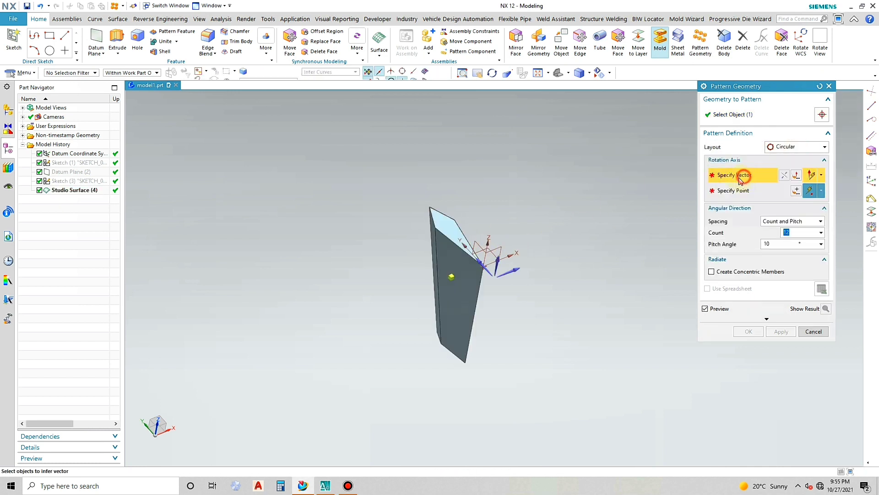
click(498, 259)
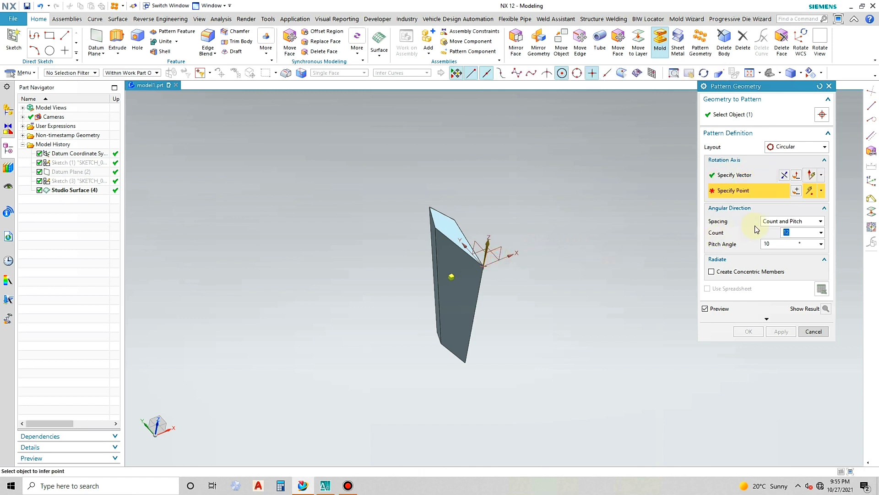
click(796, 190)
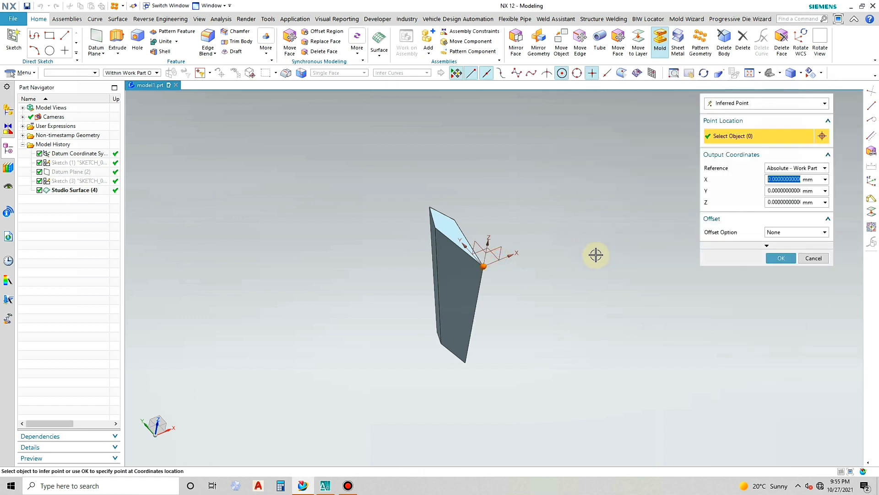
click(781, 259)
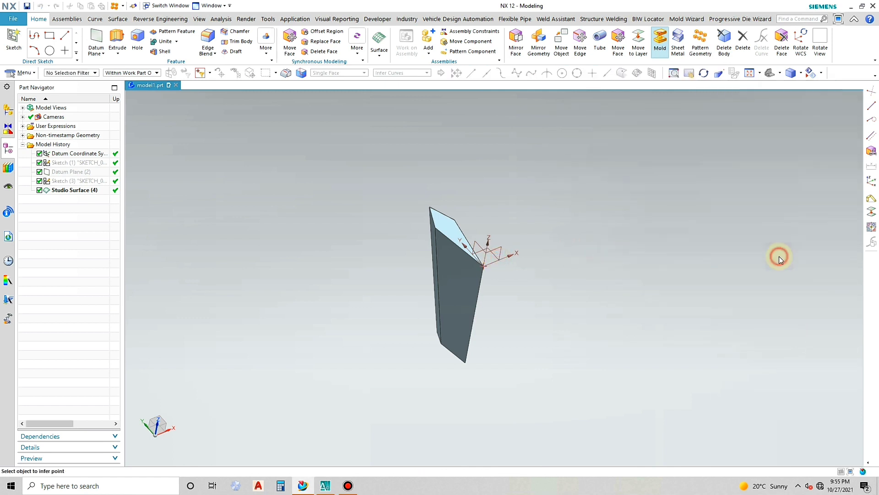
Step: Set the circular pattern's spacing to Count and Span with a count of 18 over 360°, and create it
click(794, 221)
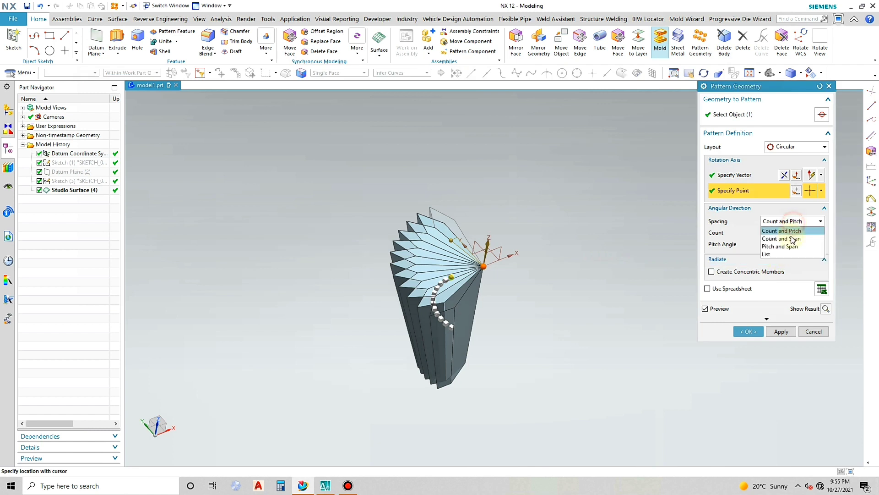
click(787, 234)
double_click(784, 243)
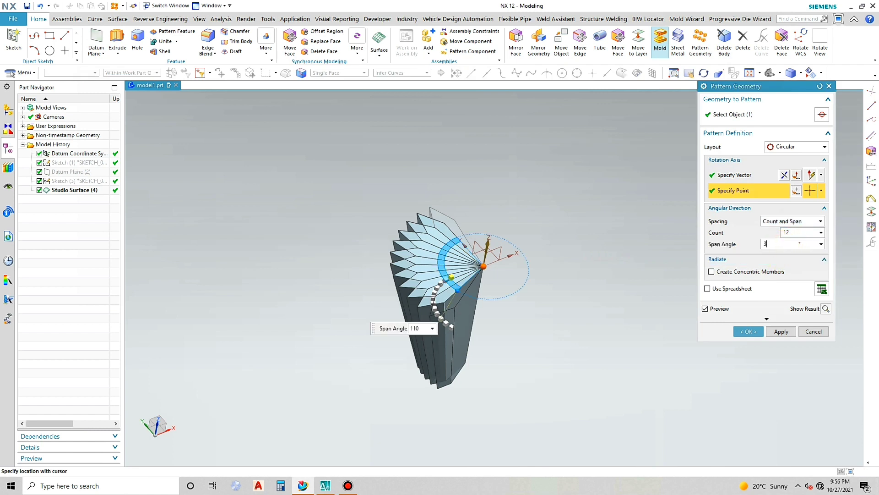
click(794, 230)
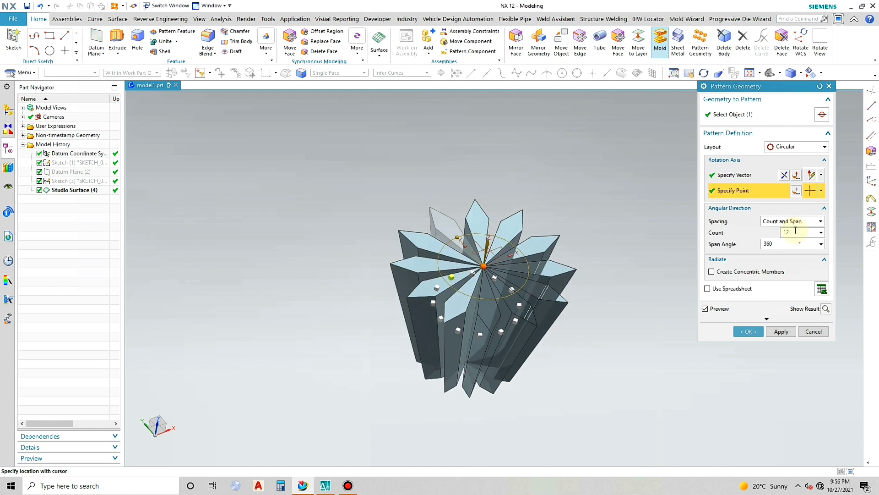
key(Return)
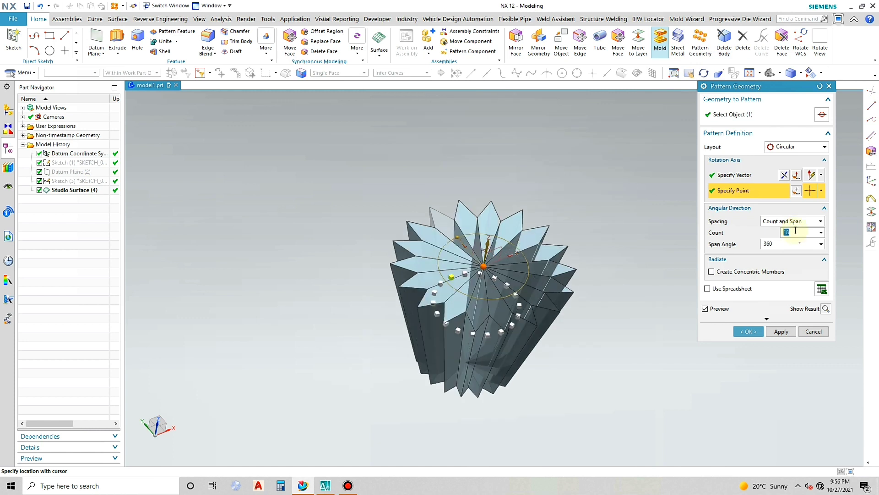
click(788, 332)
click(820, 333)
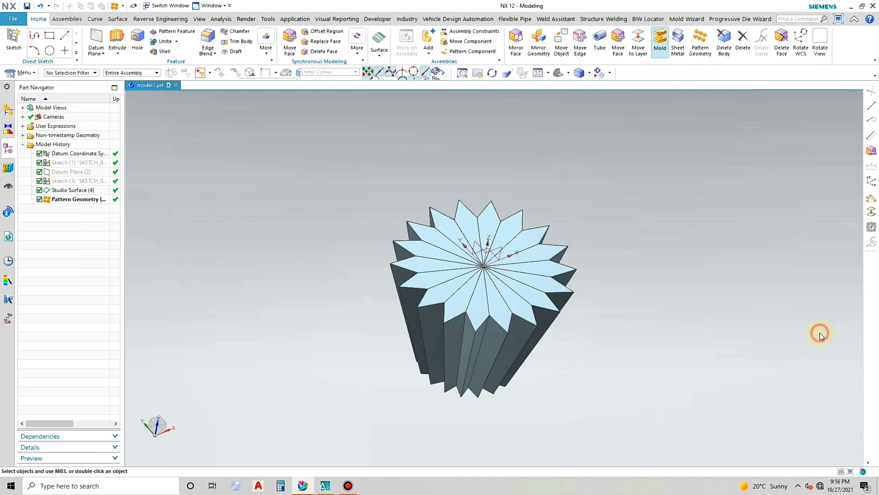
Step: Unite one patterned body as the target with all the other patterned bodies as tools
middle_drag(634, 303, 620, 220)
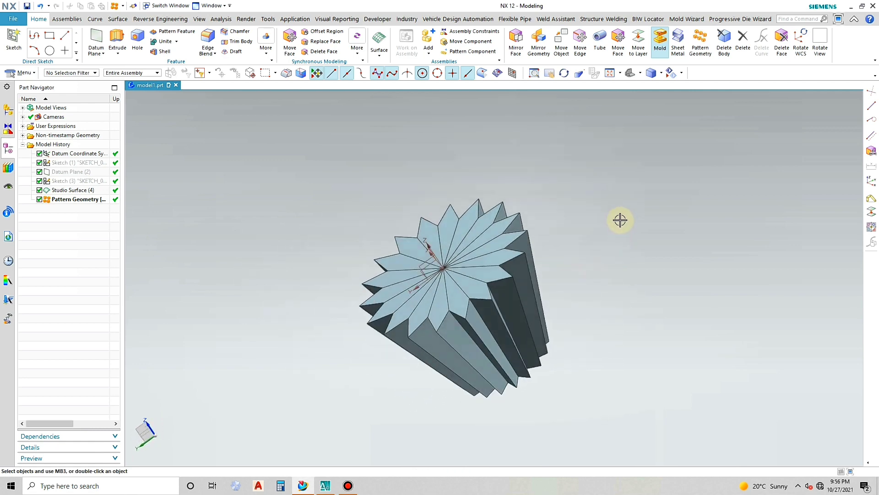
click(164, 41)
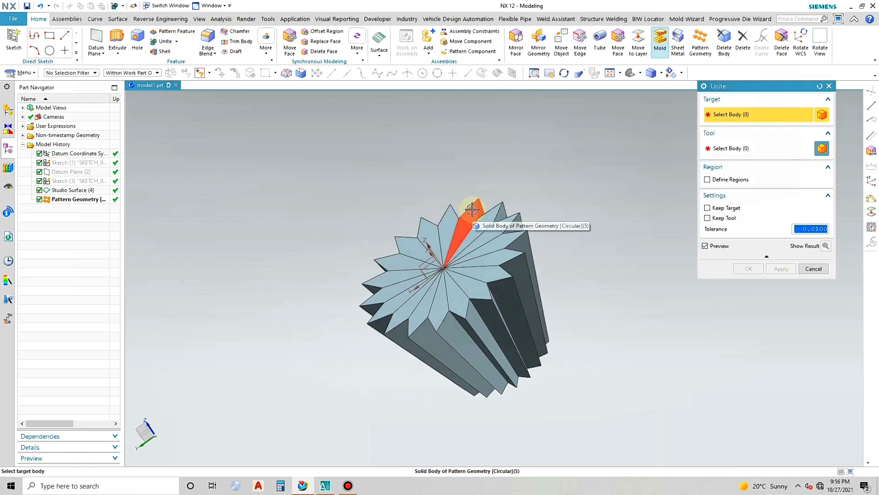
click(488, 218)
drag(327, 173, 593, 427)
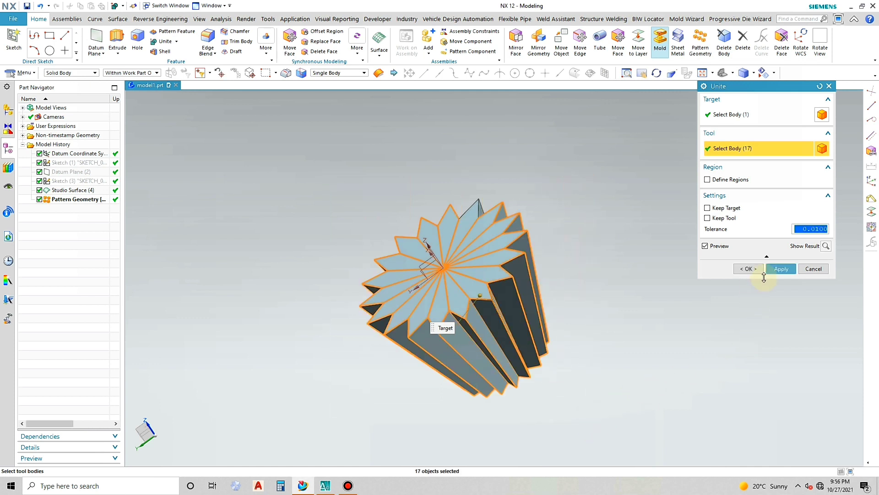
click(782, 269)
click(813, 269)
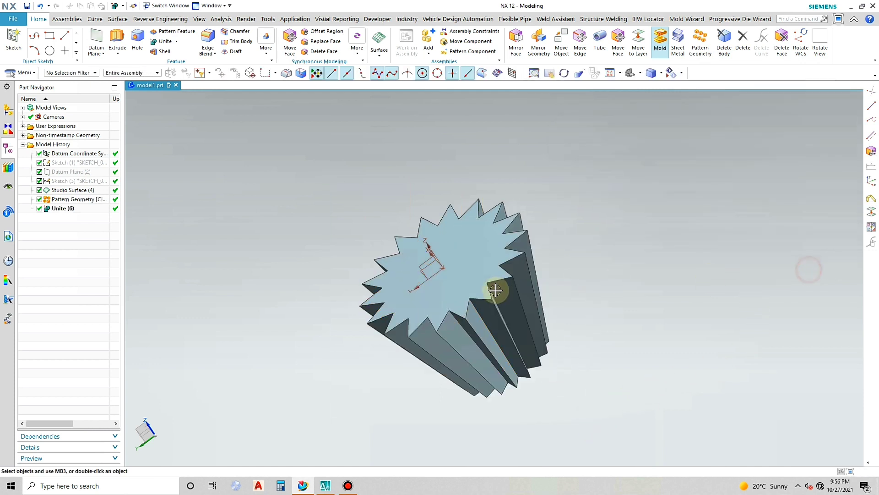
Step: Shell the united star-shaped body with a 1 mm wall thickness, removing the large and small end faces
middle_drag(498, 289, 520, 298)
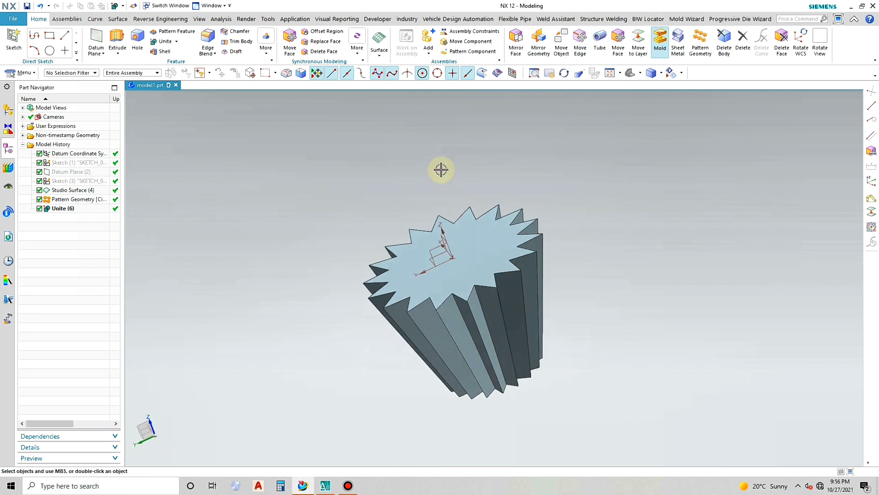
click(161, 52)
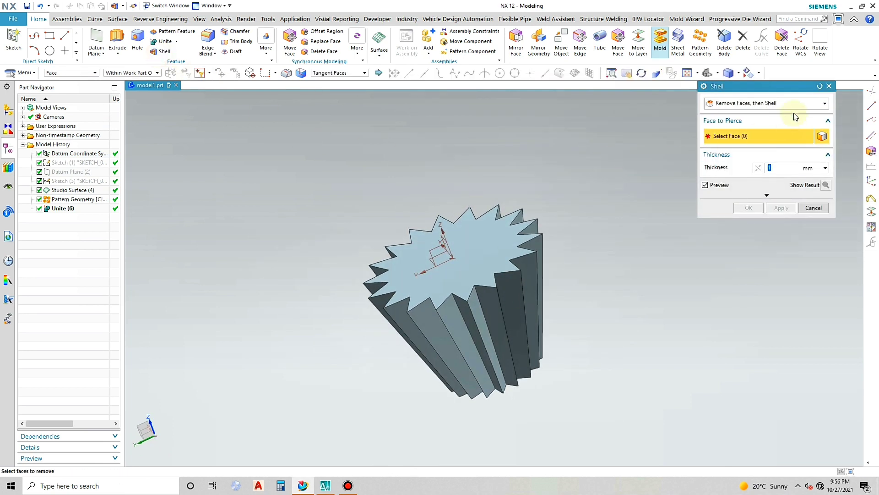
click(819, 86)
middle_drag(640, 203, 642, 207)
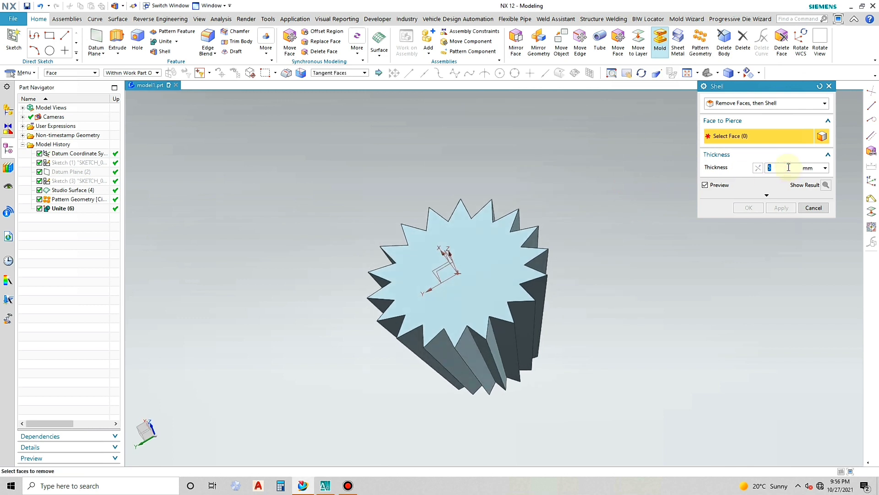
click(497, 239)
middle_drag(564, 237, 514, 234)
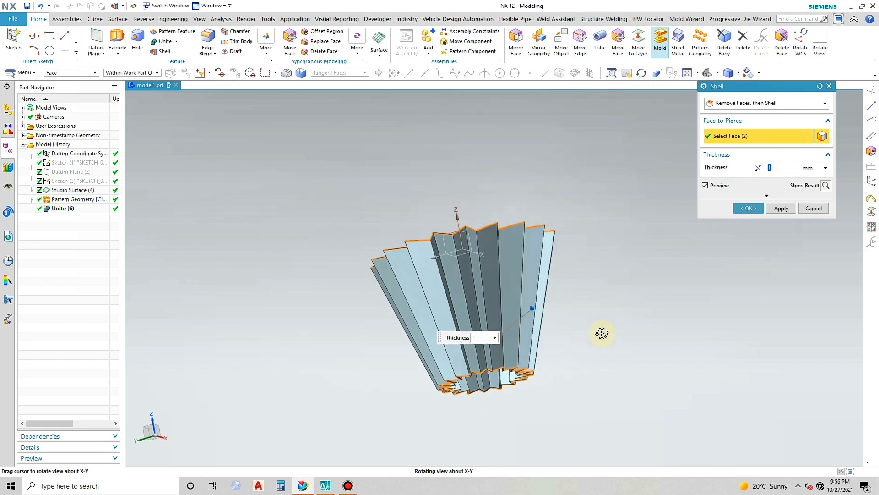
middle_drag(619, 386, 799, 249)
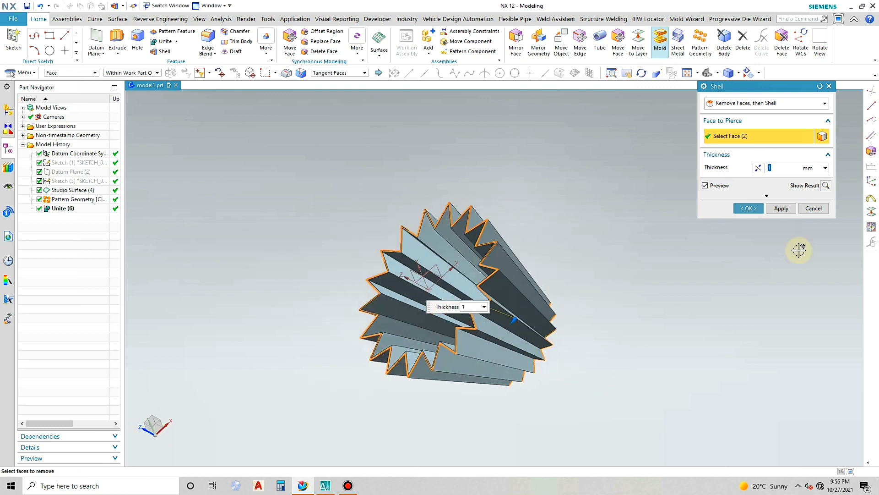
click(777, 208)
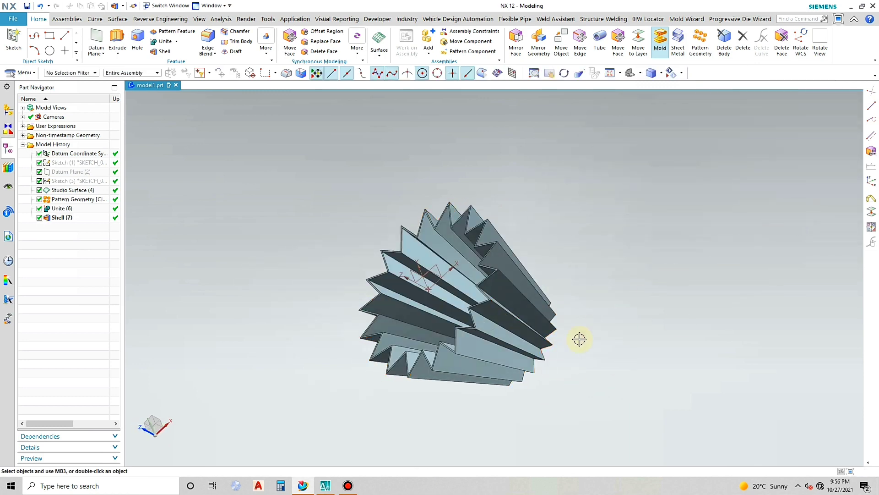
Step: Create a new sketch on the XY plane of the datum coordinate system at the shell's larger end
middle_drag(579, 339, 637, 367)
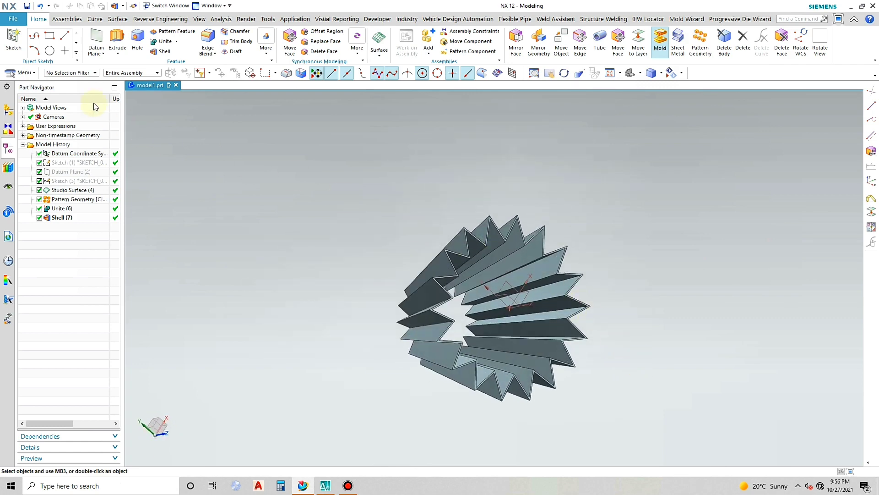
mouse_move(621, 318)
middle_down()
mouse_move(600, 281)
mouse_move(582, 320)
mouse_move(506, 312)
middle_up()
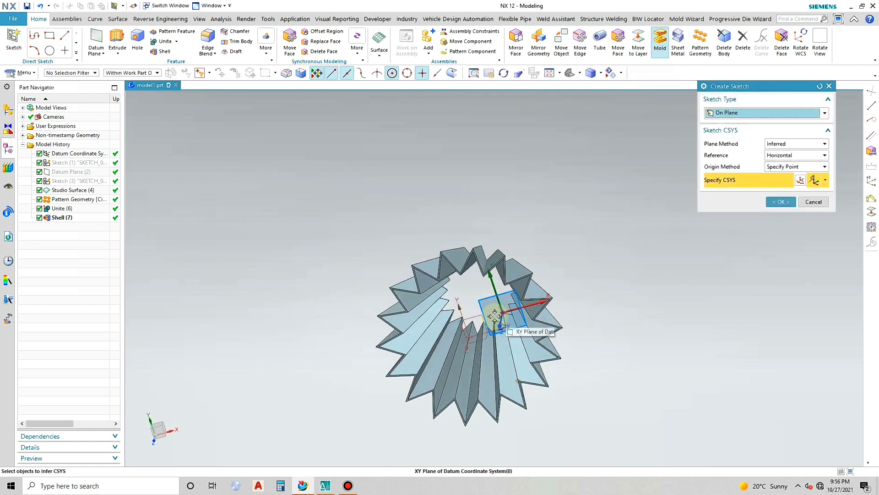
click(486, 316)
click(781, 202)
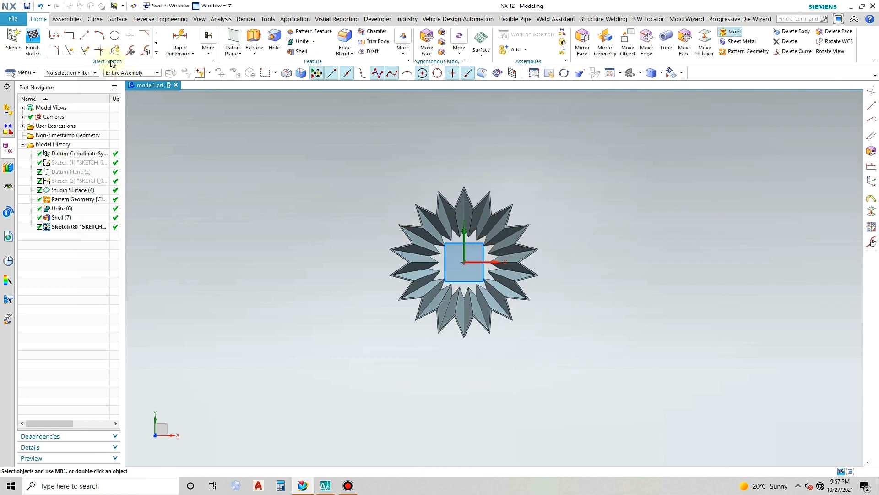
Step: Sketch a circle centred on the origin that just encloses the outer star points of the shell's larger end
click(115, 36)
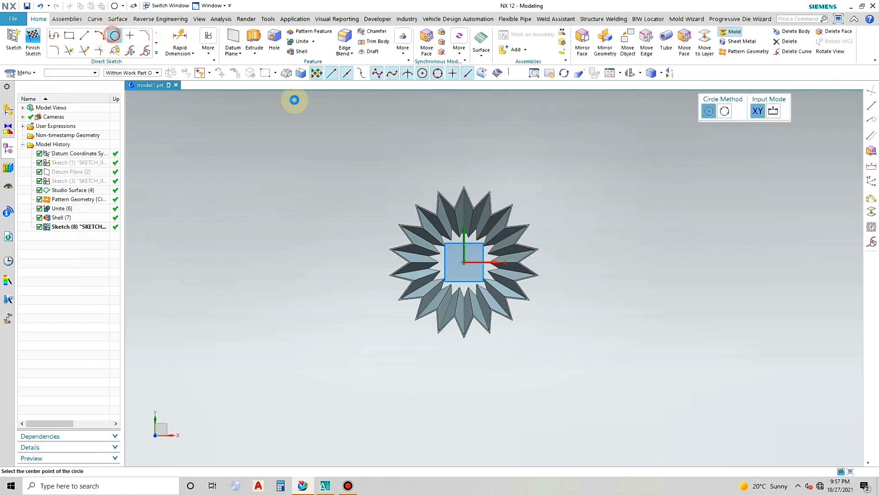
click(464, 262)
scroll(463, 174, up, 4)
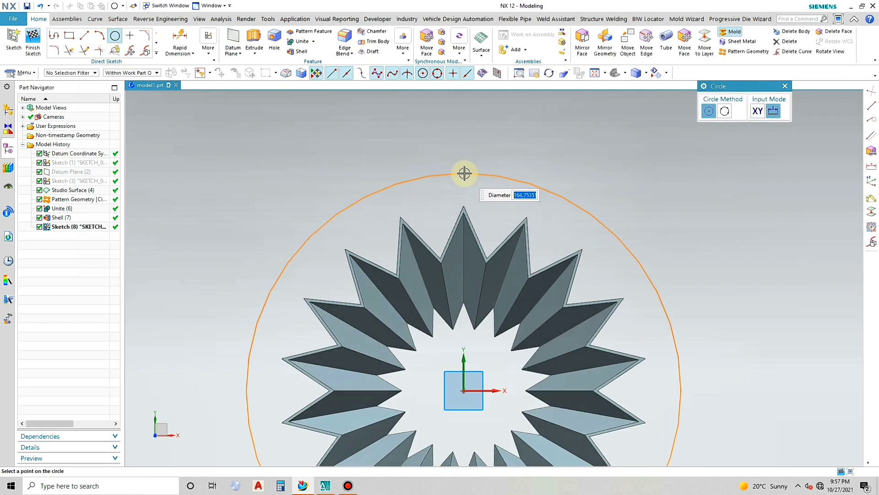
click(463, 203)
scroll(549, 187, down, 4)
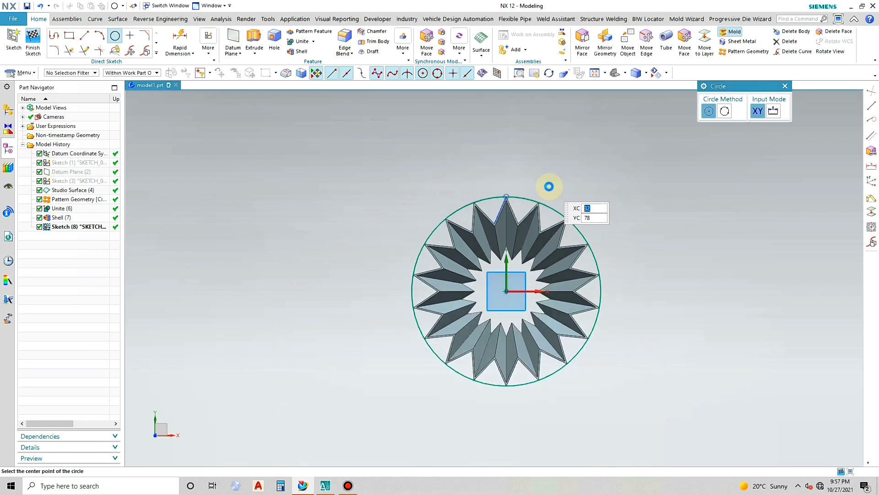
middle_click(549, 186)
Step: Extrude the circle from 0 to 18 mm away from the tapered shell, with Boolean set to None
middle_drag(504, 211, 547, 234)
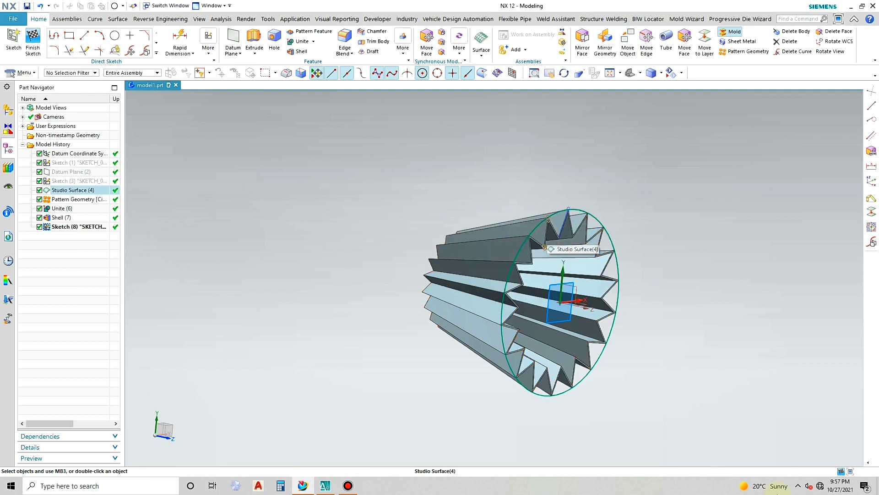
click(253, 37)
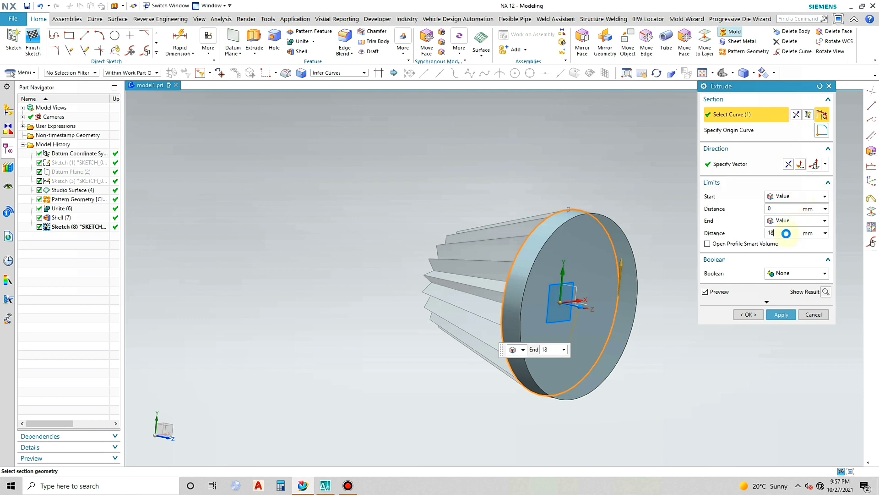
click(791, 315)
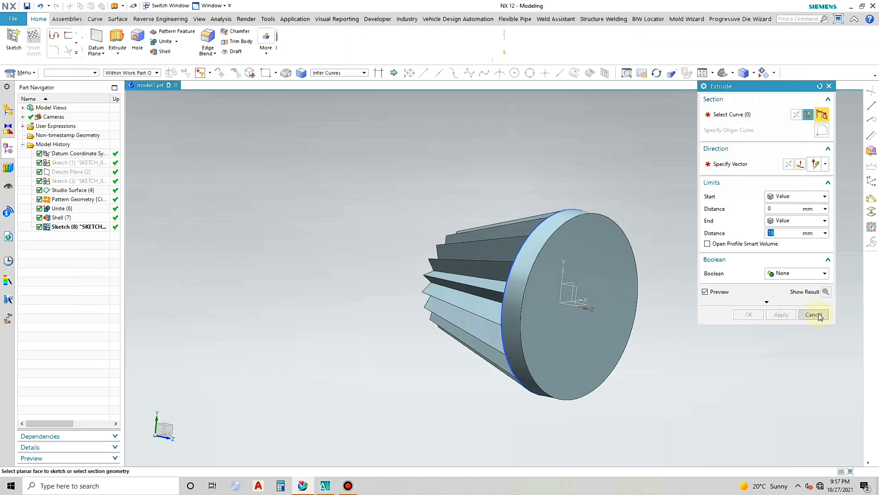
click(815, 314)
Step: Hide the circle sketch at the extruded disc
middle_drag(816, 312, 717, 320)
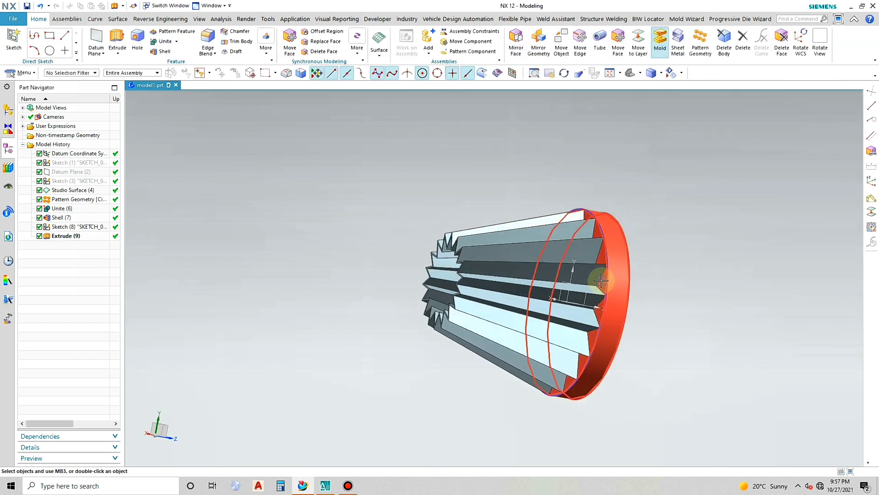
click(618, 278)
key(Escape)
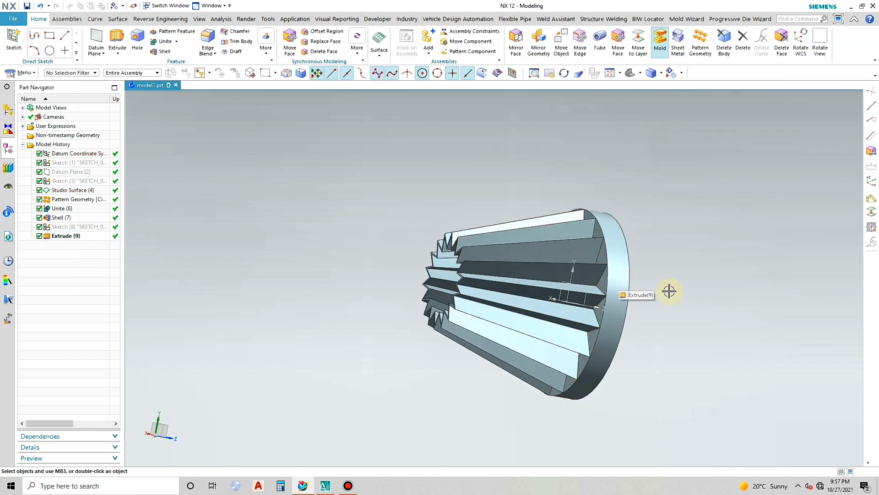
Step: Create a new sketch on the star-shaped end face at the shell's smaller end
middle_drag(669, 291, 728, 279)
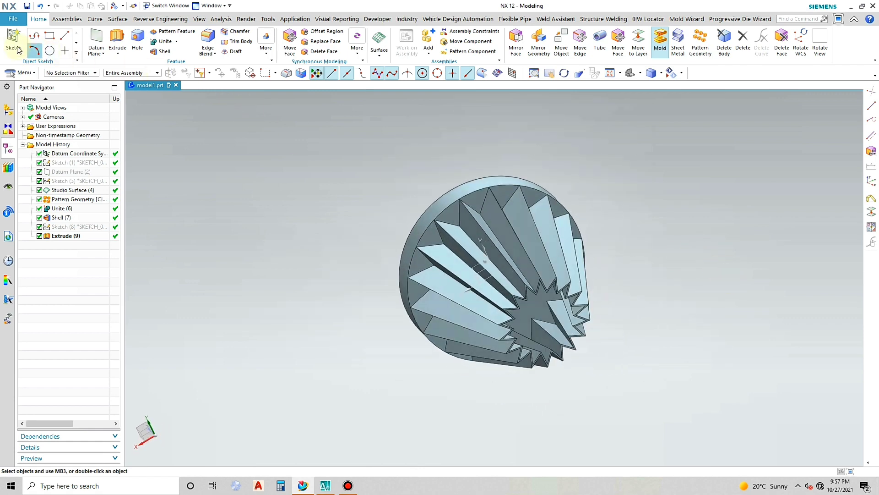
scroll(550, 248, up, 5)
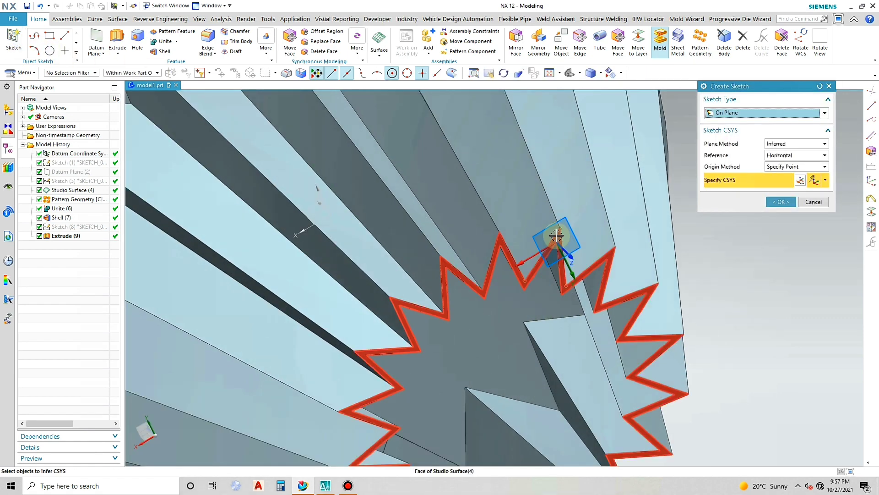
click(567, 235)
click(781, 202)
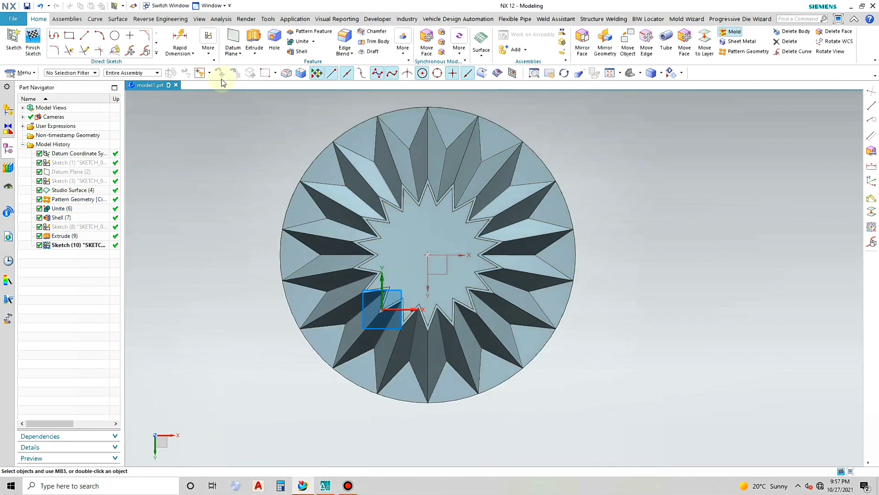
Step: Sketch a circle centred on the datum coordinate system origin and passing through an outer star point of the shell's smaller end
click(116, 37)
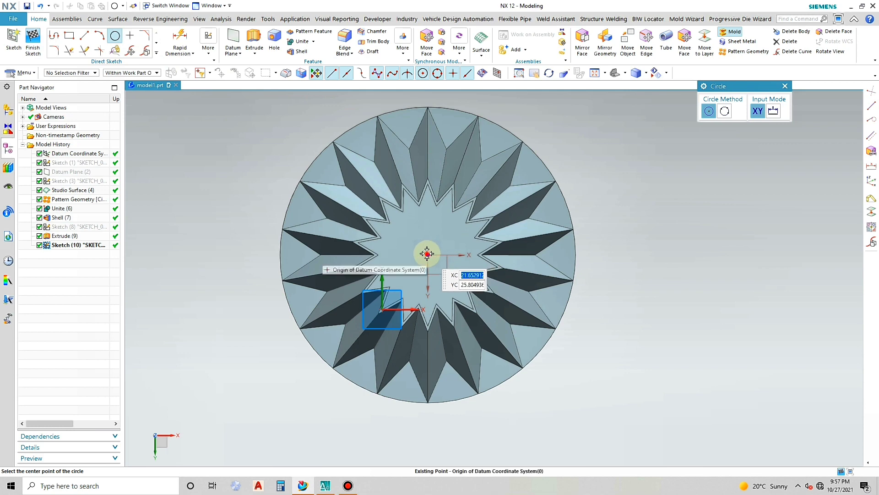
click(427, 254)
scroll(427, 174, up, 3)
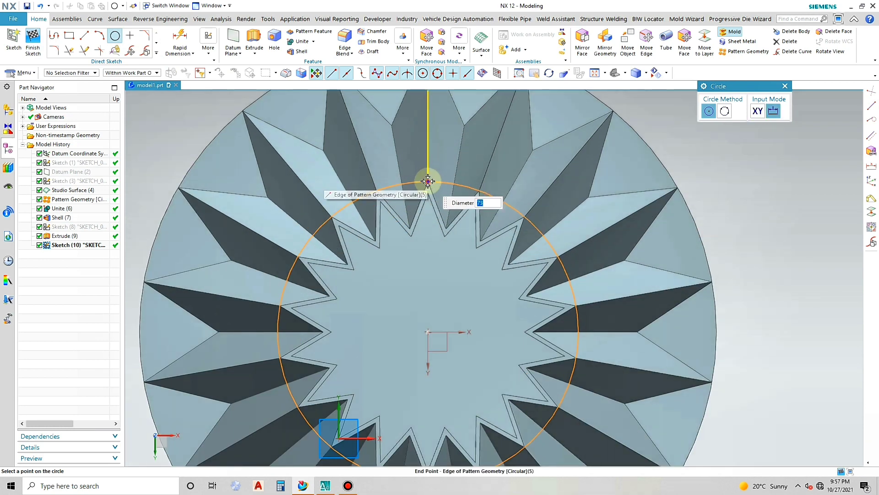
click(428, 181)
key(Escape)
Step: Extrude the circle from 0 to 18 mm away from the shell's smaller end with Boolean set to None, and hide its sketch
scroll(462, 210, down, 6)
middle_drag(455, 231, 503, 240)
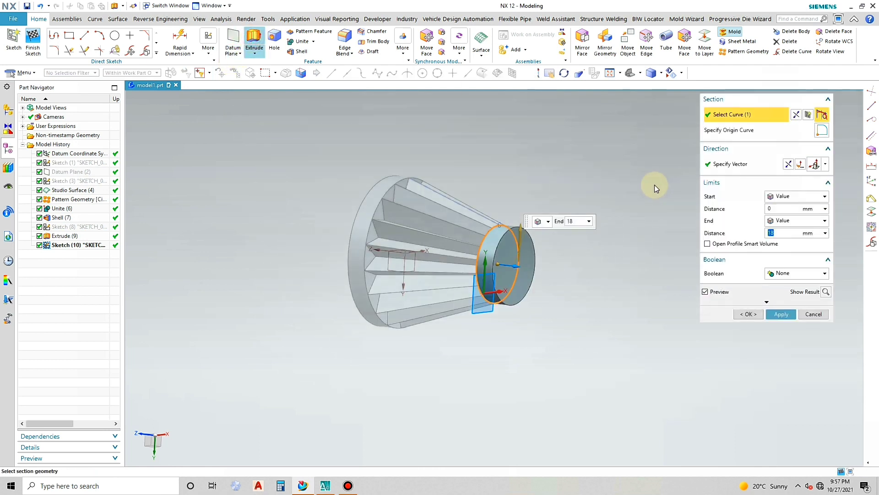
click(781, 314)
middle_click(624, 296)
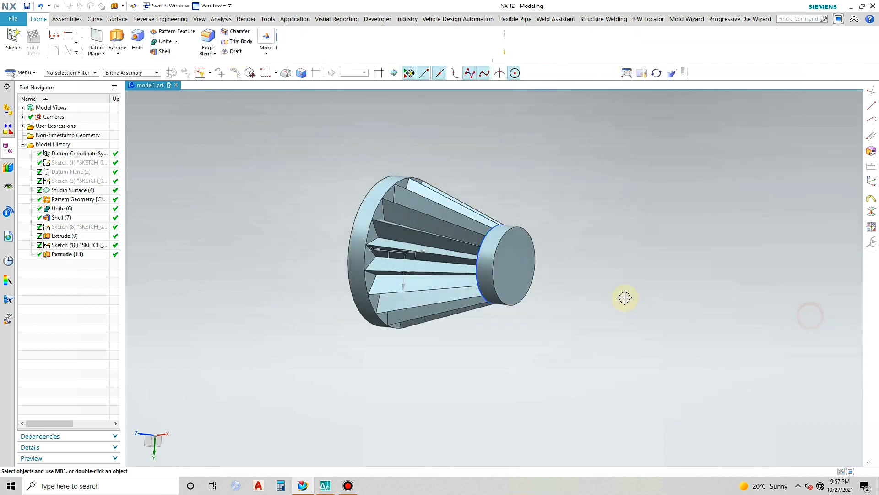
click(487, 240)
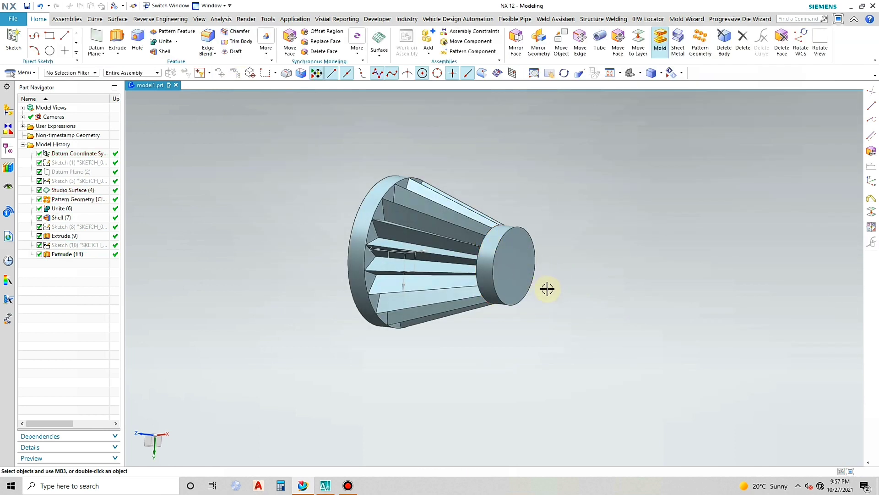
Step: Round the outer face edges of the larger and smaller end discs with two separate circular edge blends of 10.5 mm radius
middle_drag(548, 289, 457, 315)
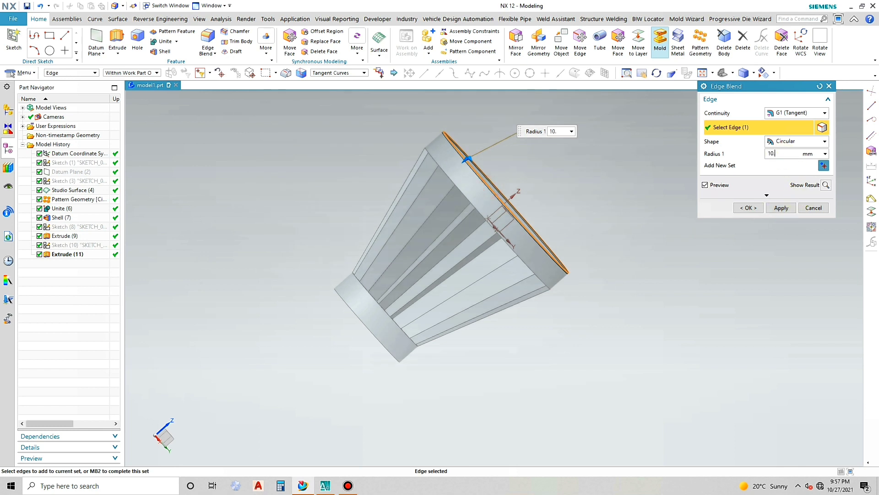
click(777, 208)
middle_drag(413, 324, 392, 327)
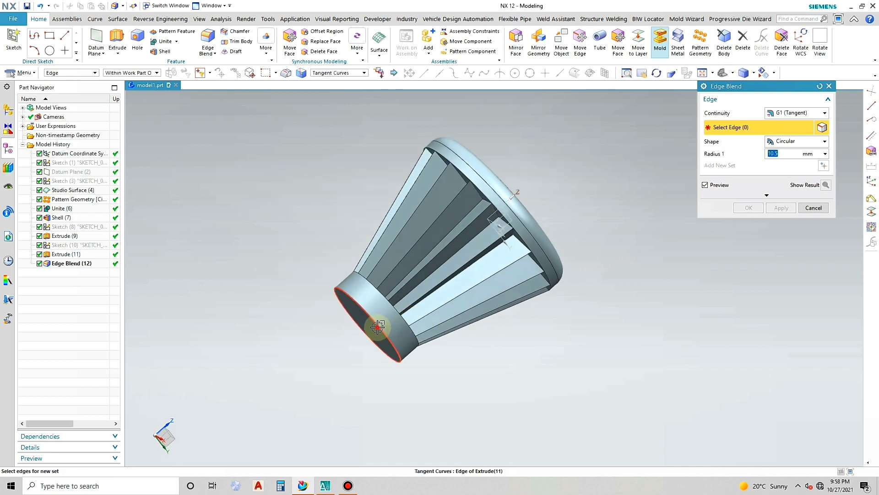
click(378, 327)
click(782, 208)
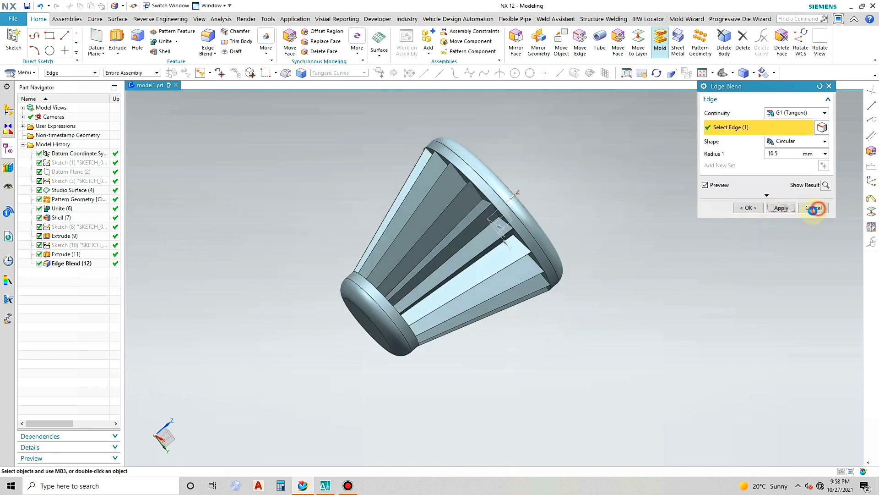
click(814, 208)
middle_drag(603, 249, 447, 233)
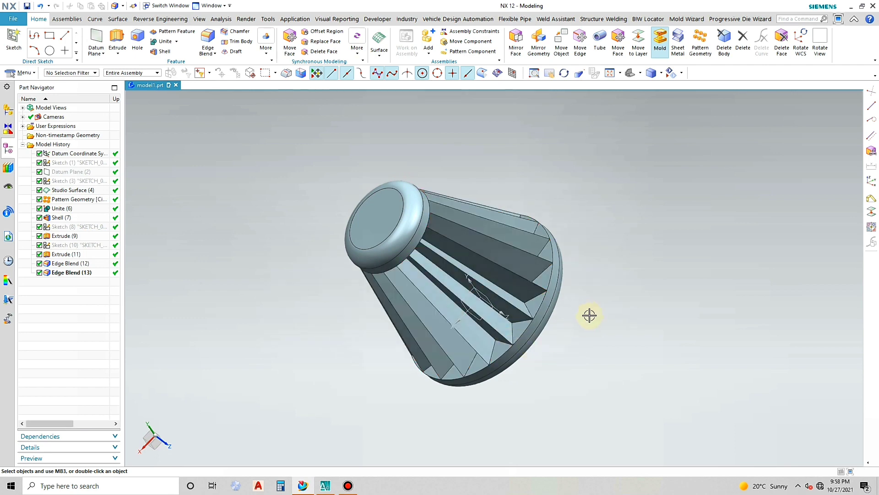
scroll(548, 311, up, 2)
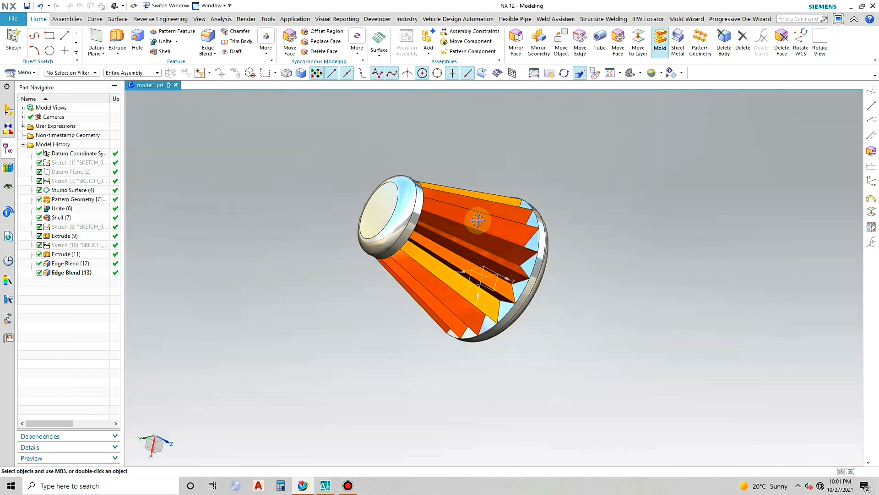